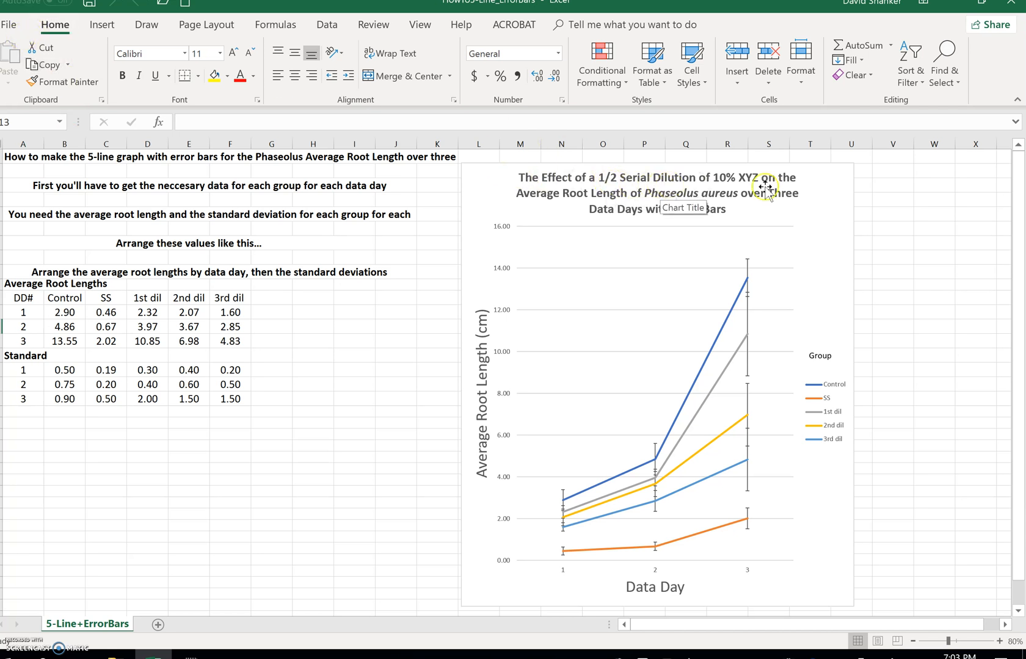
Step: Examine the finished five-line root length chart with error bars and its source data at different zoom levels
click(773, 205)
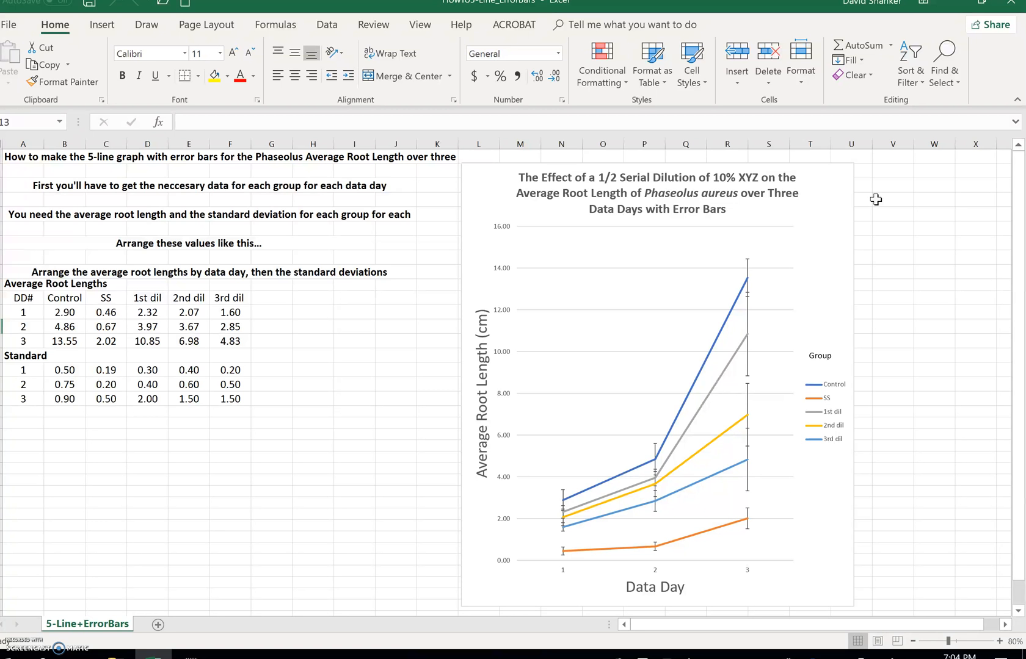
click(915, 209)
click(1000, 642)
click(1000, 643)
click(1002, 643)
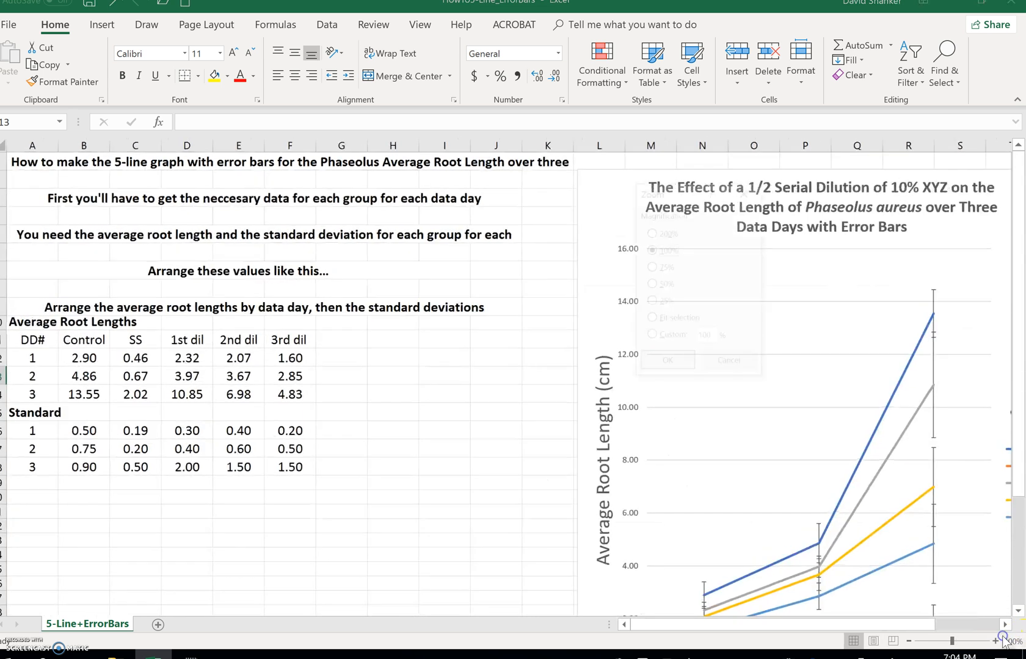
click(667, 364)
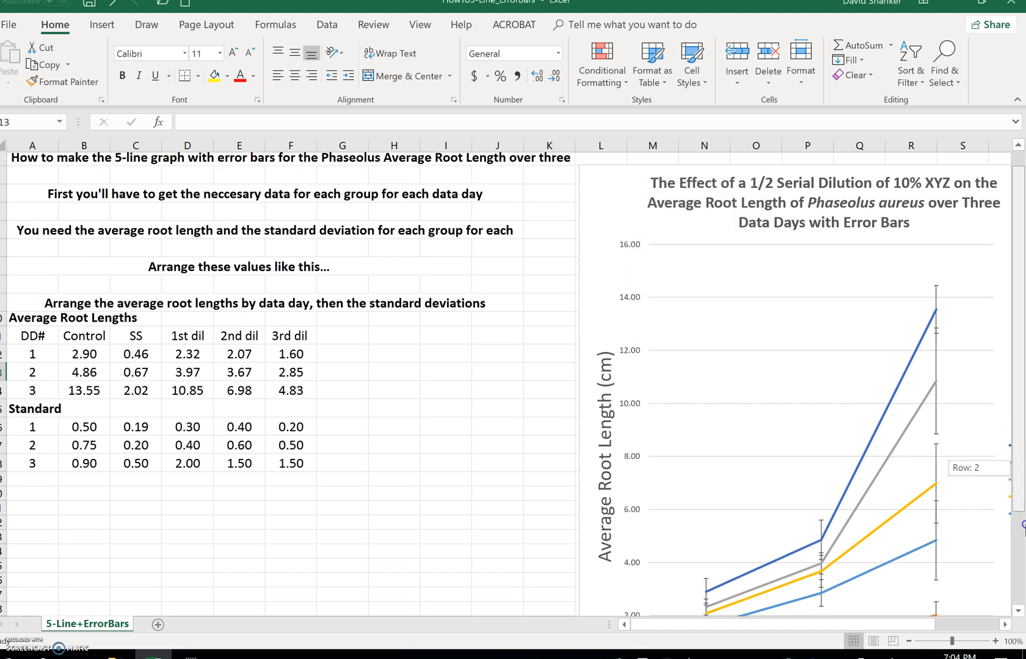
scroll(683, 605, down, 3)
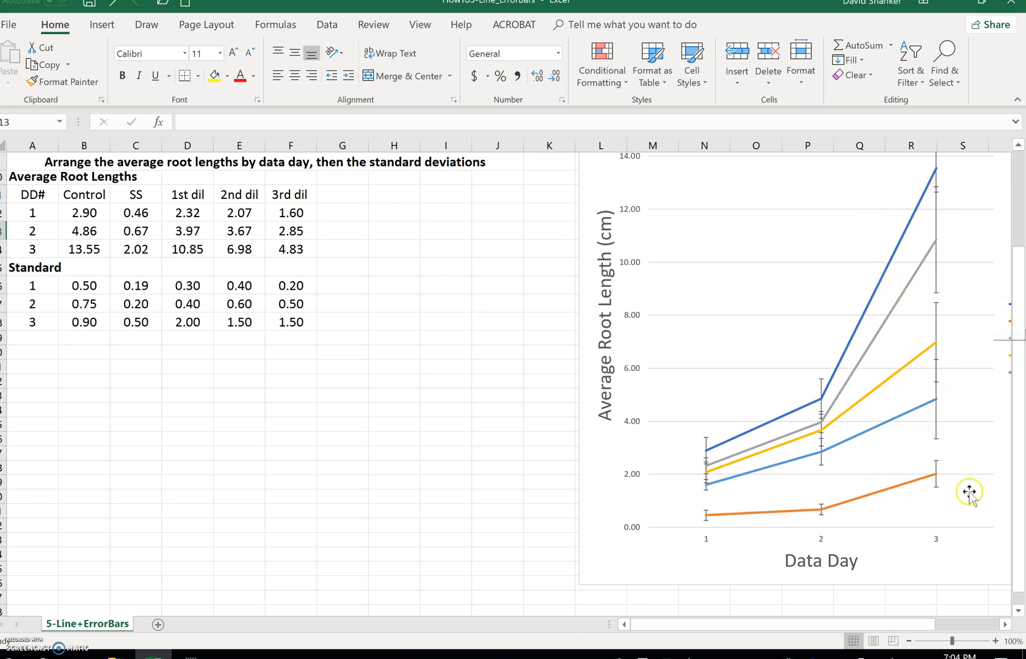
click(910, 641)
click(910, 642)
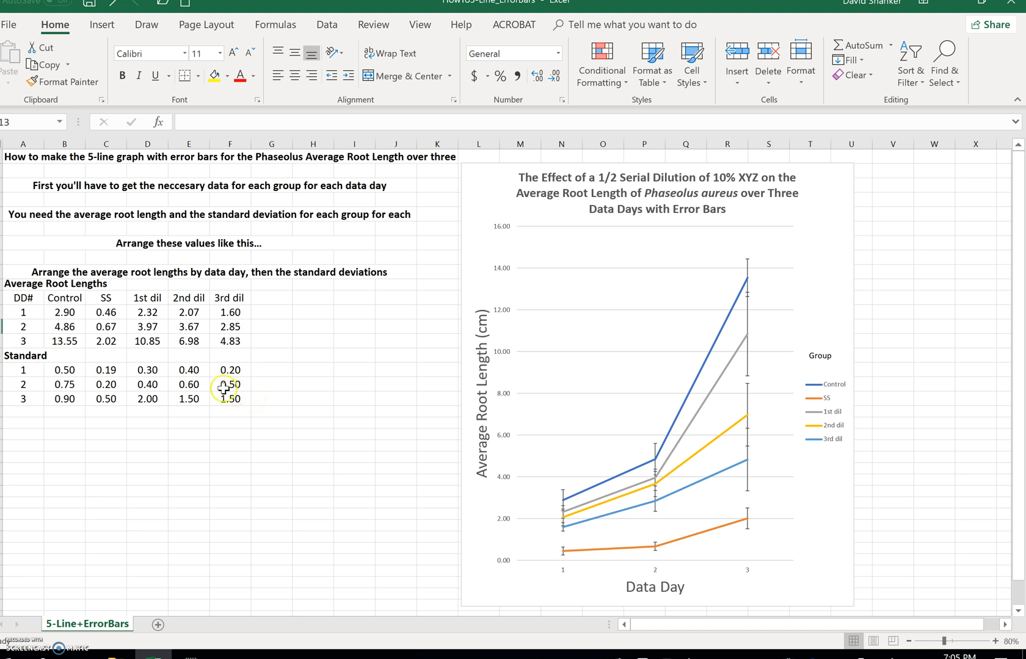
Step: Select the average root length table with its headers and add a new worksheet for the data
drag(26, 305, 221, 344)
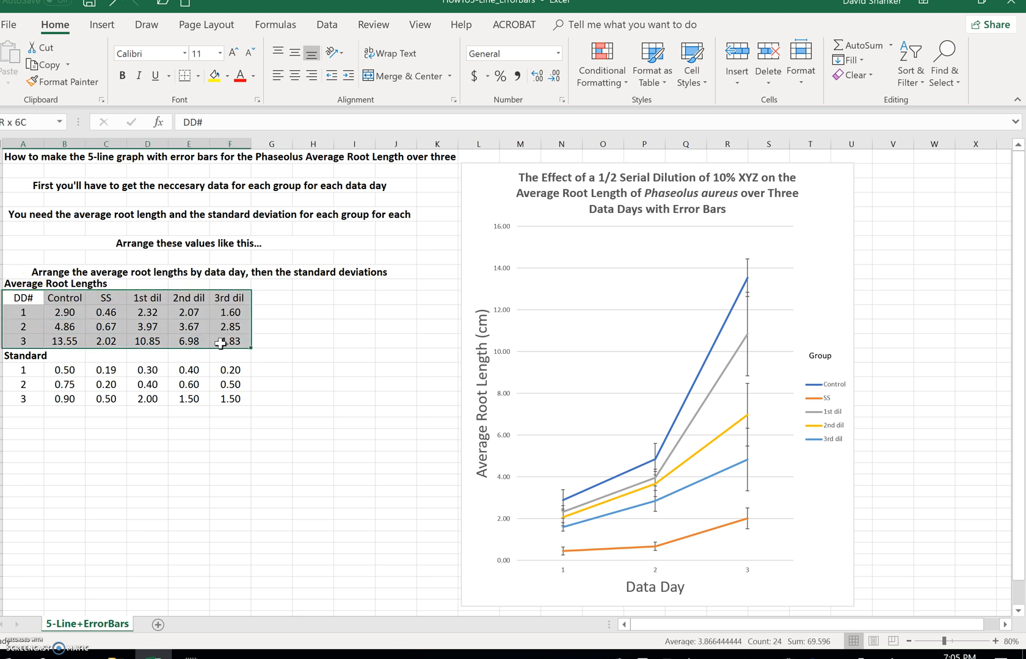
click(158, 625)
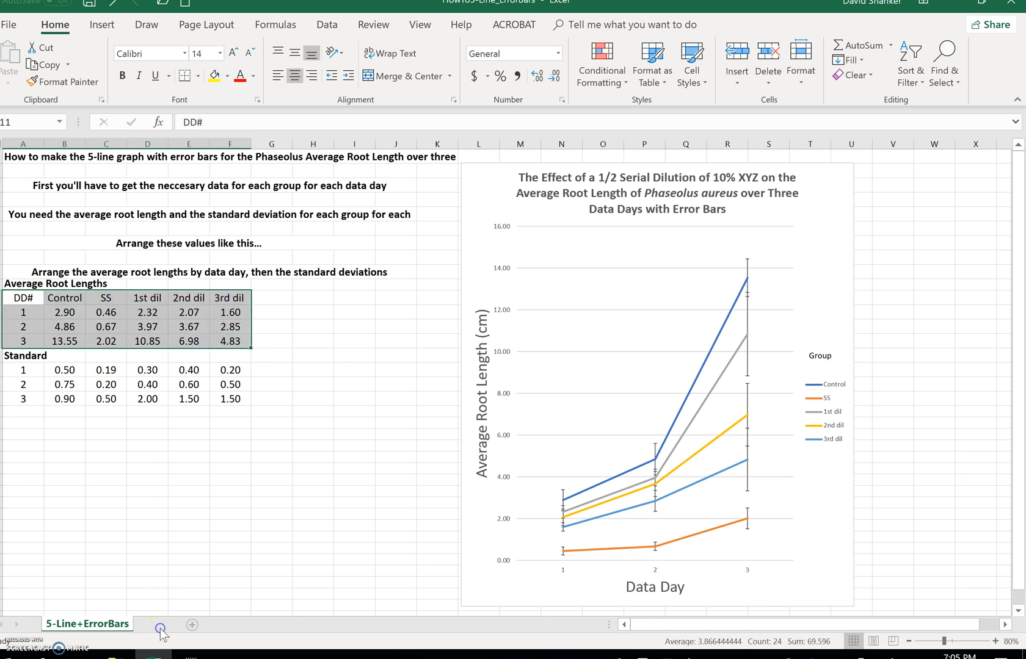
right_click(33, 157)
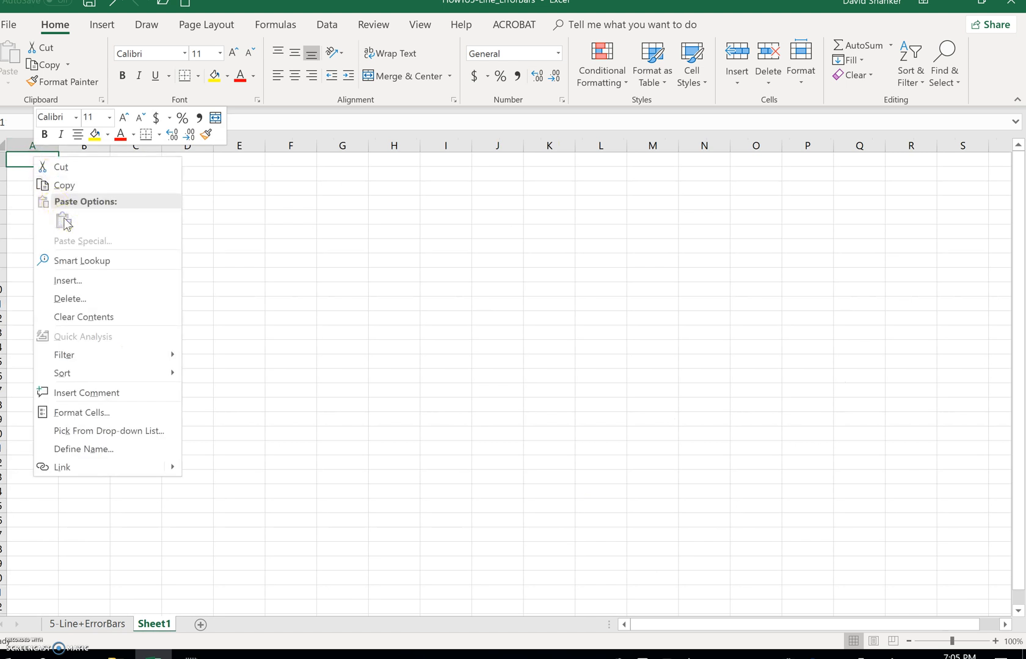
Step: Copy the average root length table with its headers from 5-Line+ErrorBars to cell A1 of Sheet1, keeping the source column widths
click(102, 632)
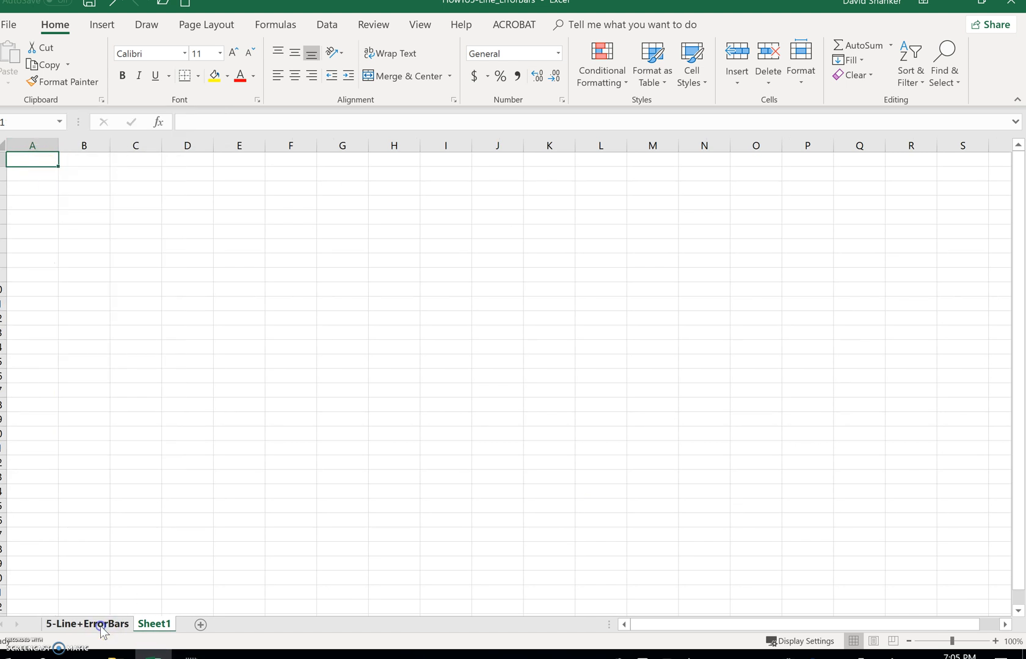
click(102, 632)
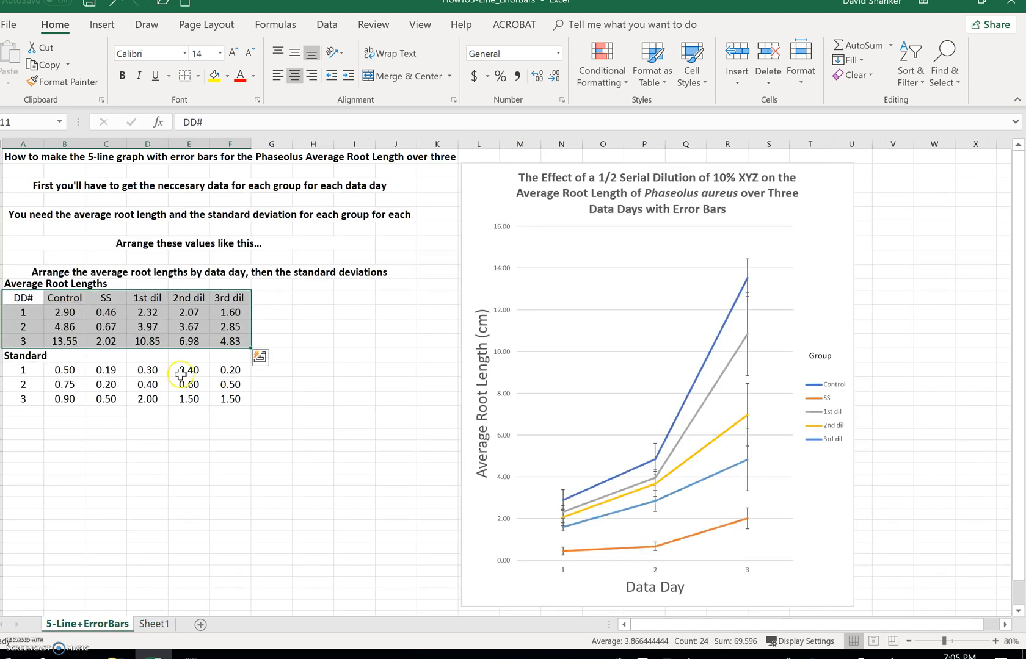
right_click(187, 325)
click(241, 337)
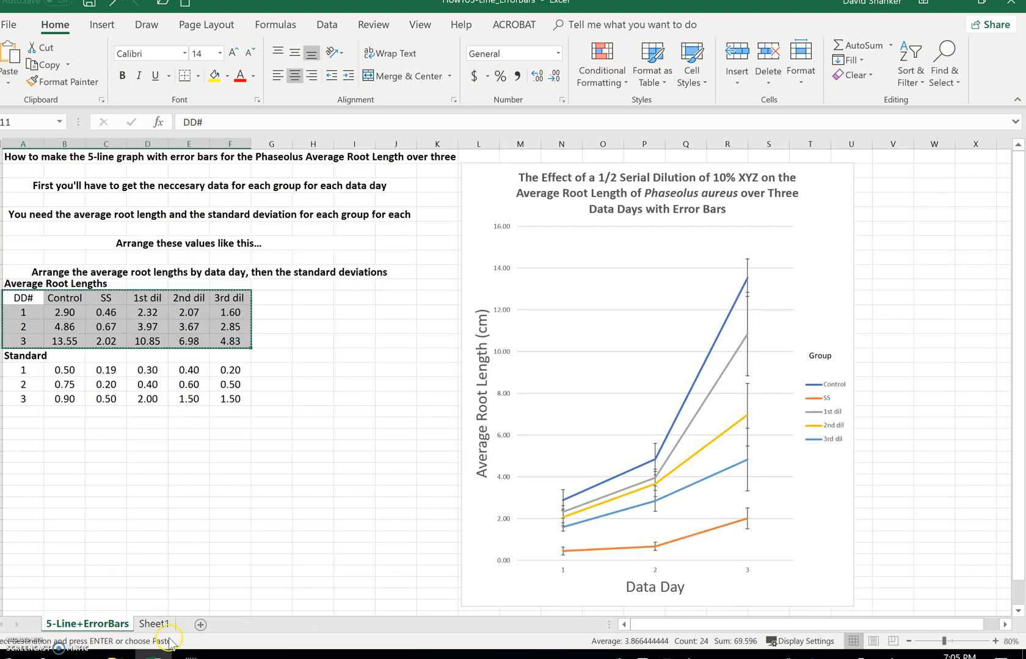
click(153, 624)
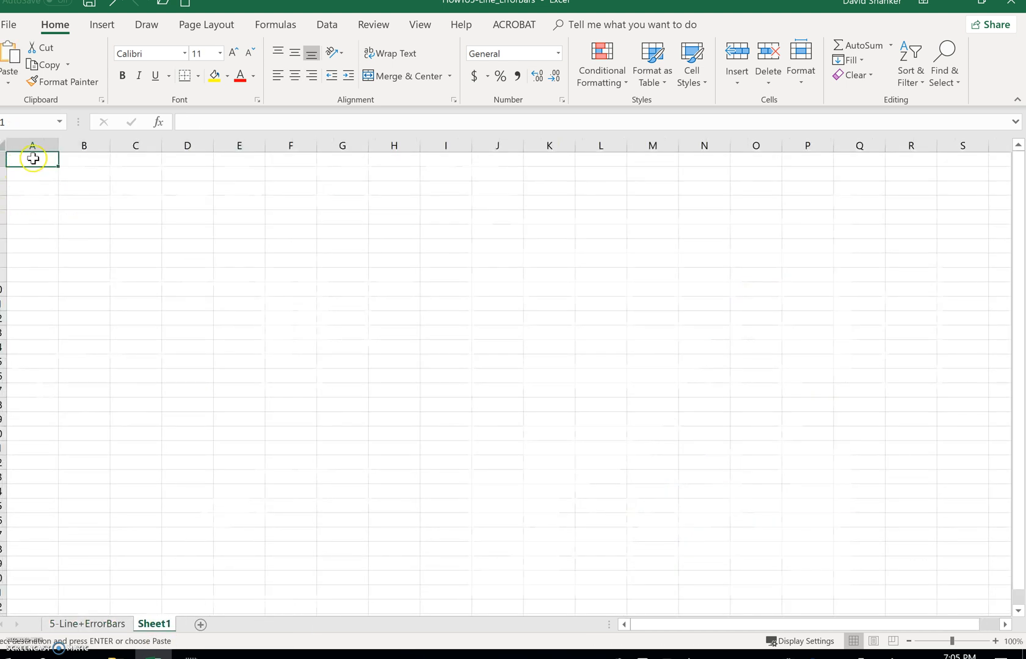
right_click(33, 159)
click(83, 226)
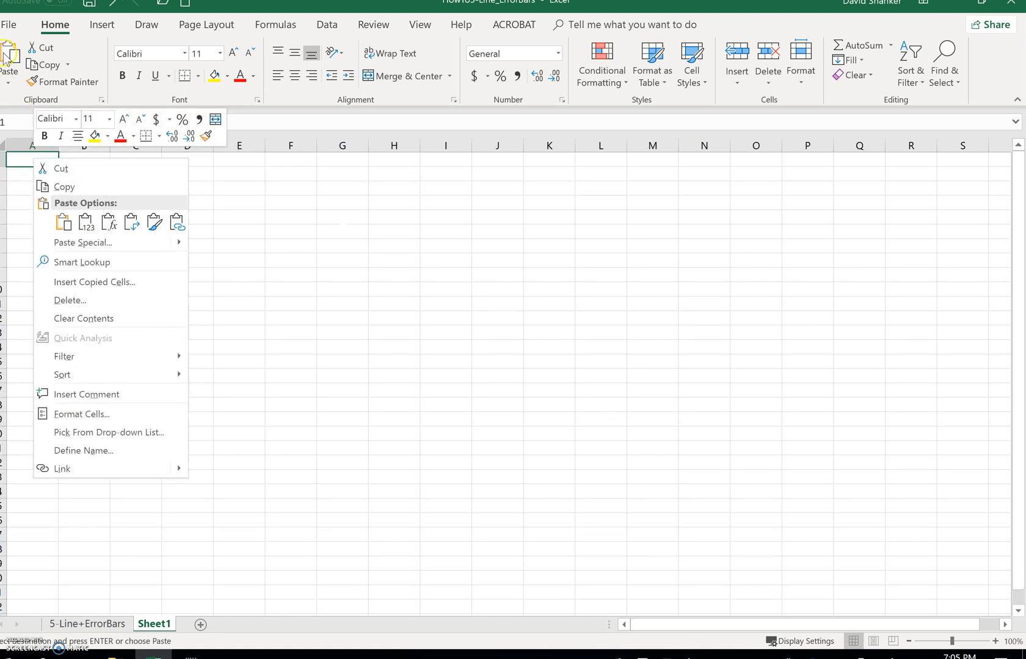
click(9, 76)
click(32, 140)
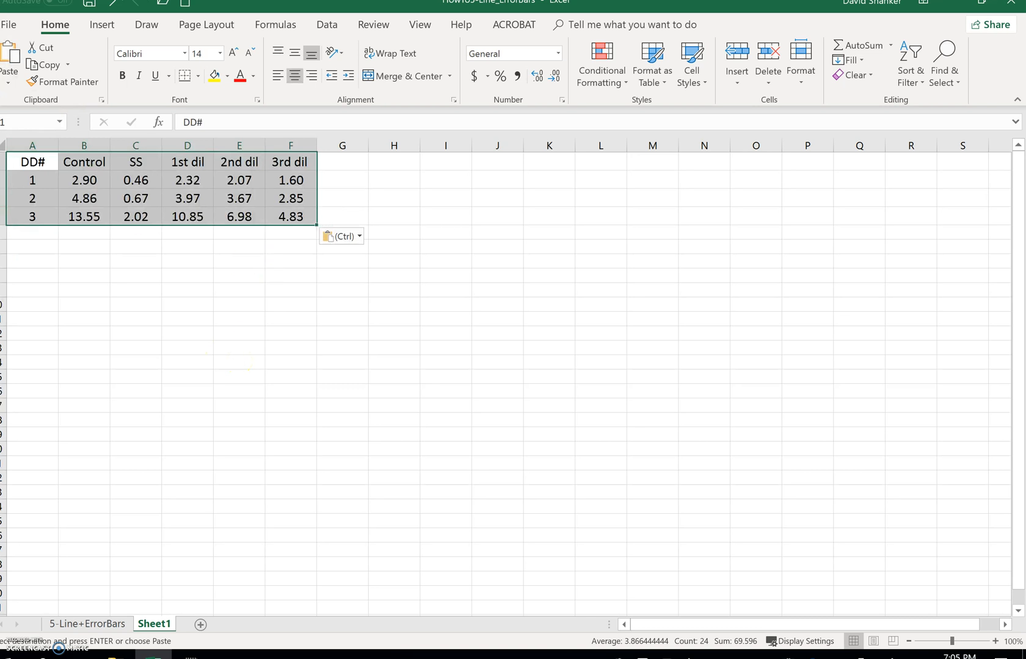
click(37, 192)
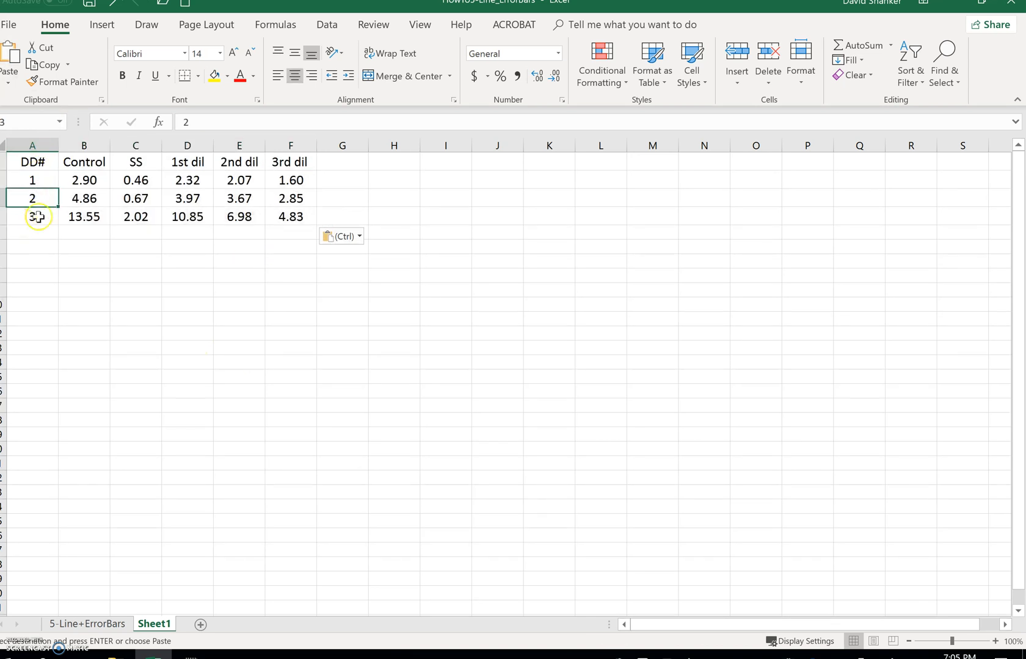
click(36, 180)
click(93, 183)
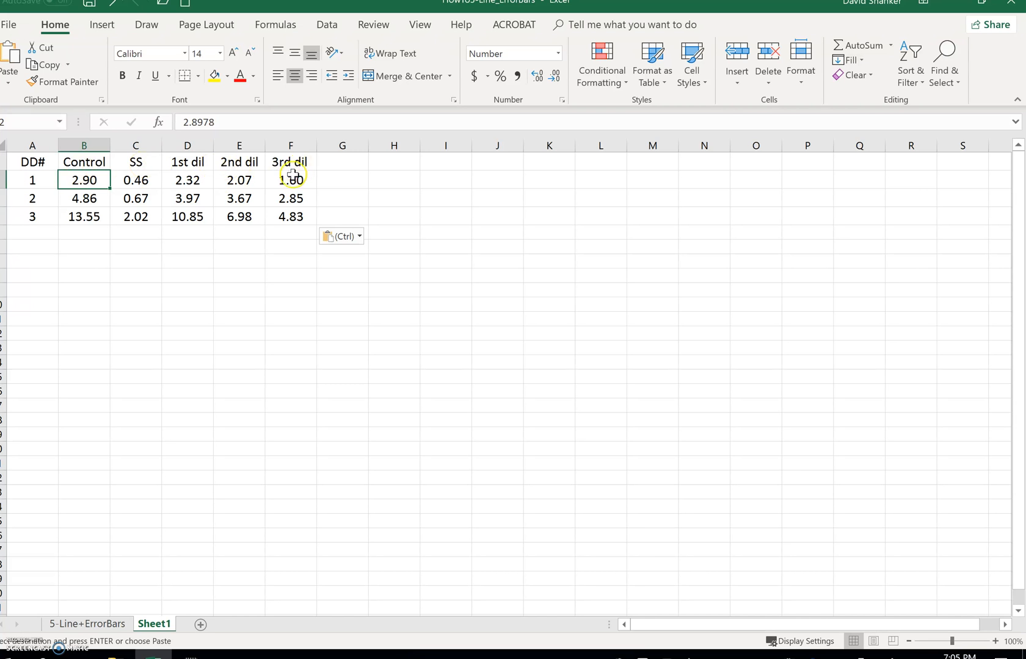
drag(135, 162, 273, 164)
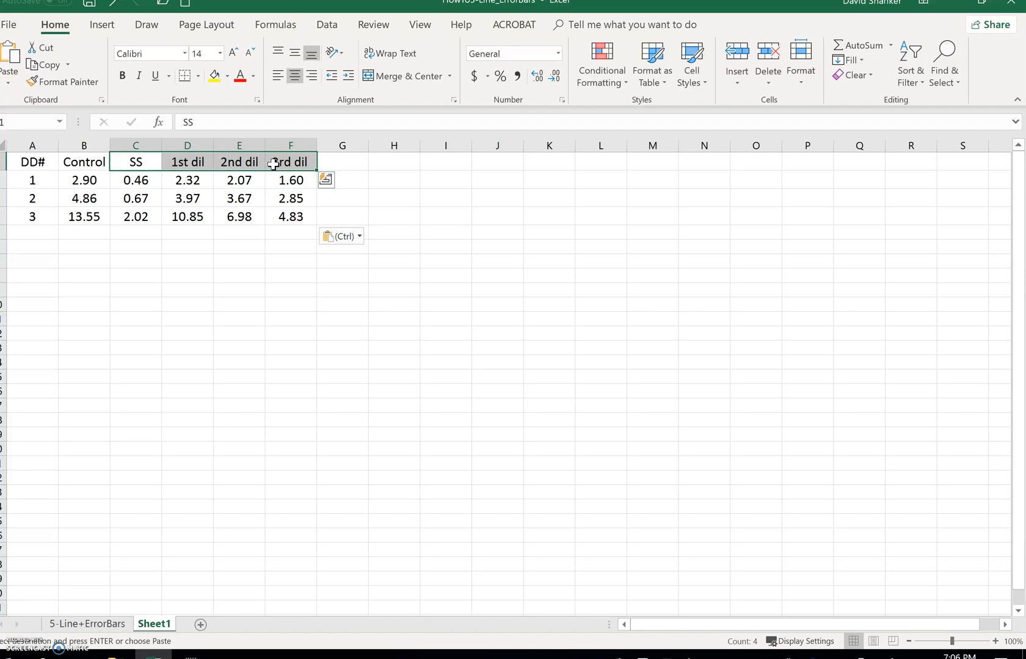
Step: Copy the three standard deviation rows from 5-Line+ErrorBars to cell A6 of Sheet1, keeping the source column widths
click(108, 628)
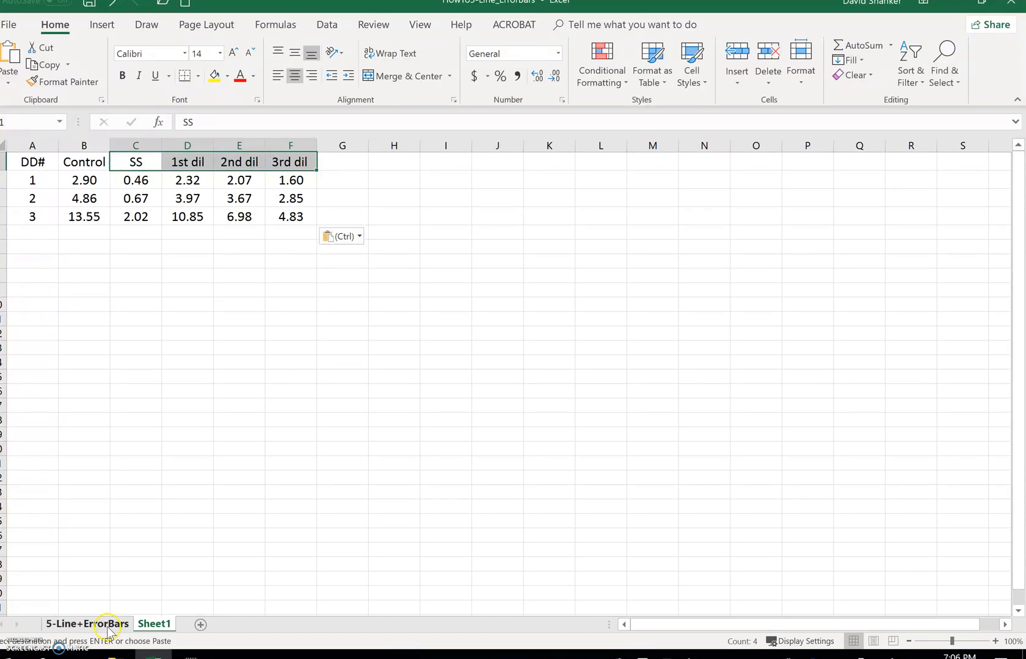
click(108, 628)
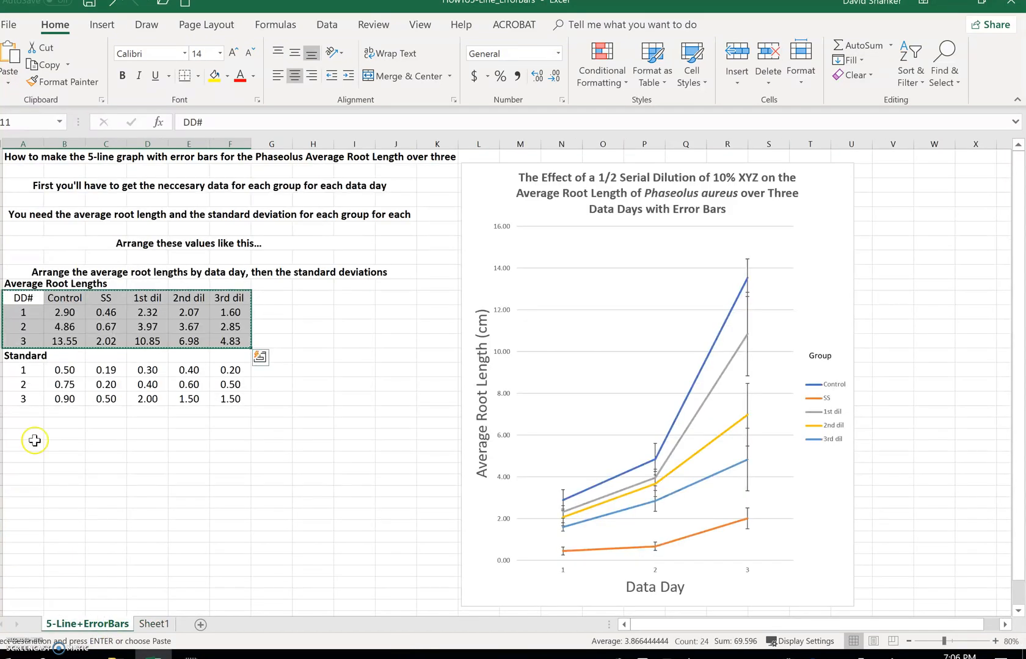
drag(24, 370, 229, 398)
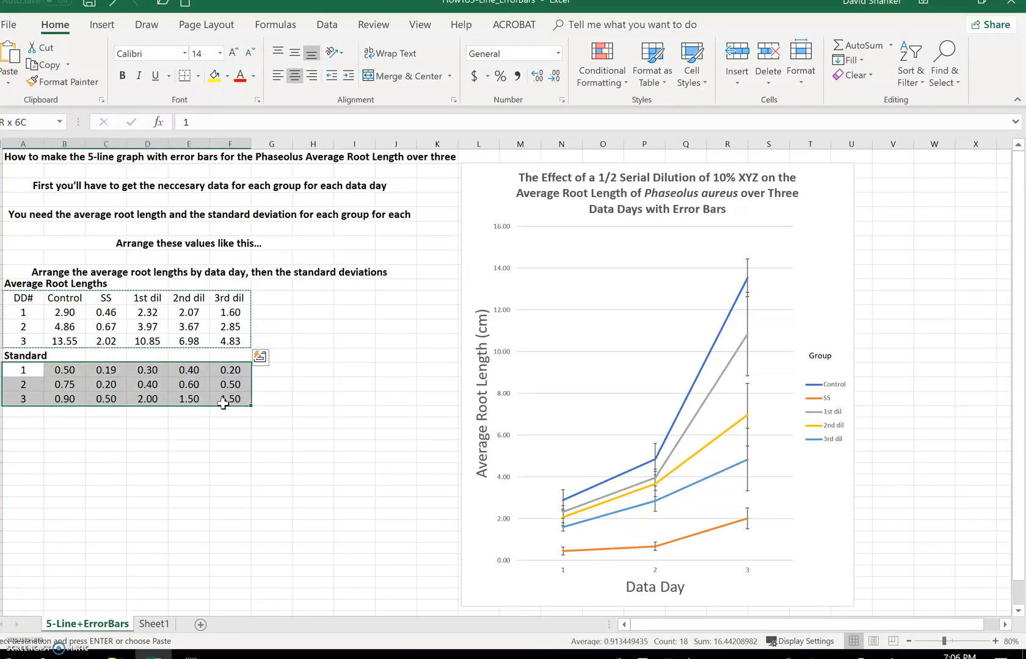
right_click(209, 388)
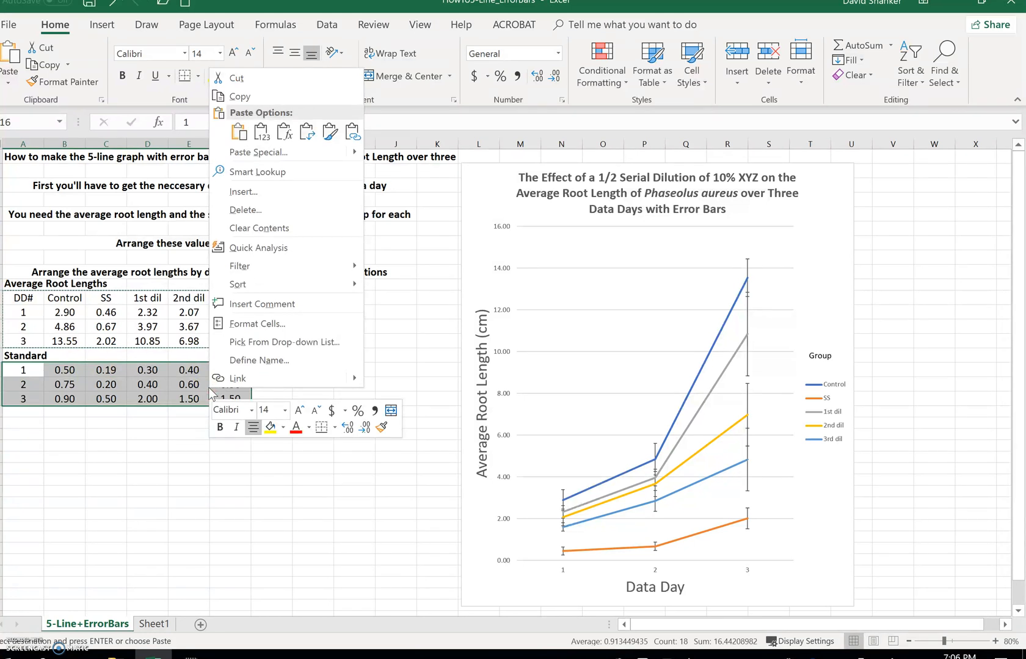
click(242, 97)
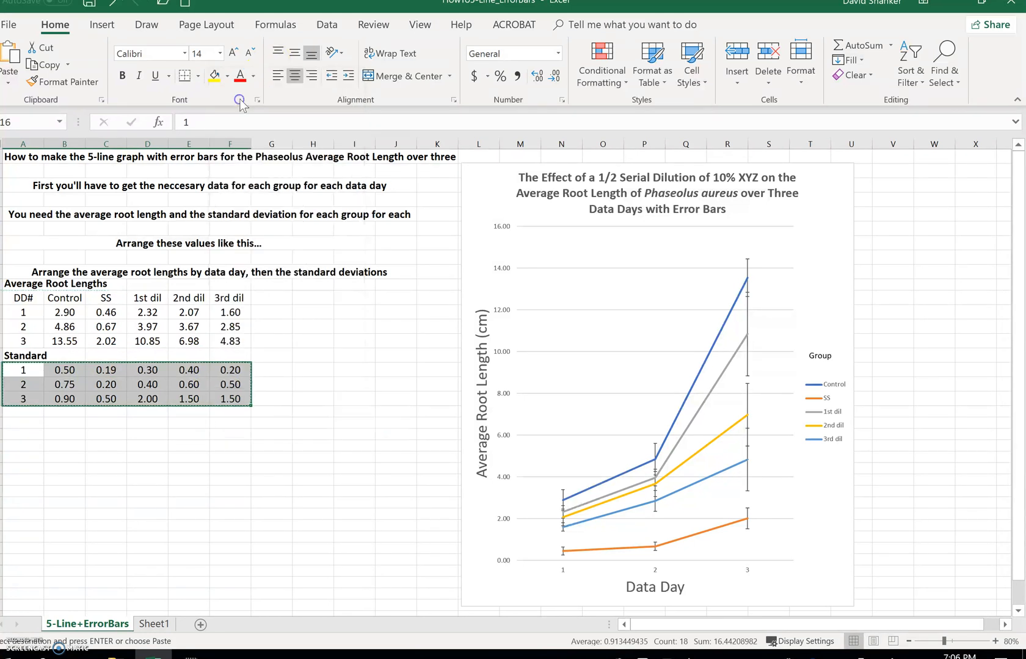
click(155, 625)
click(33, 245)
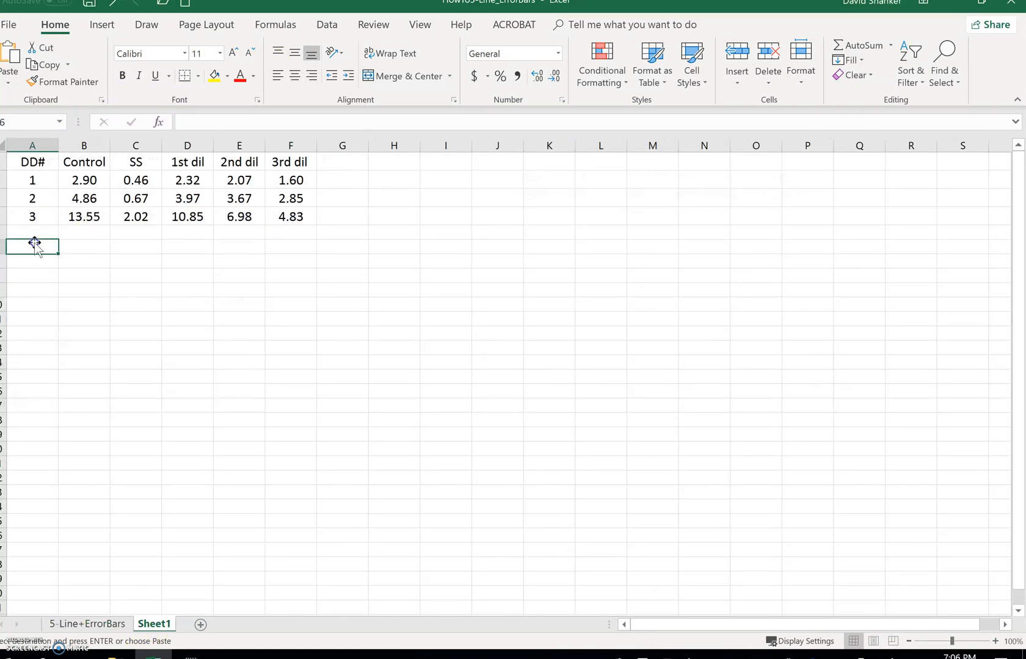
click(15, 73)
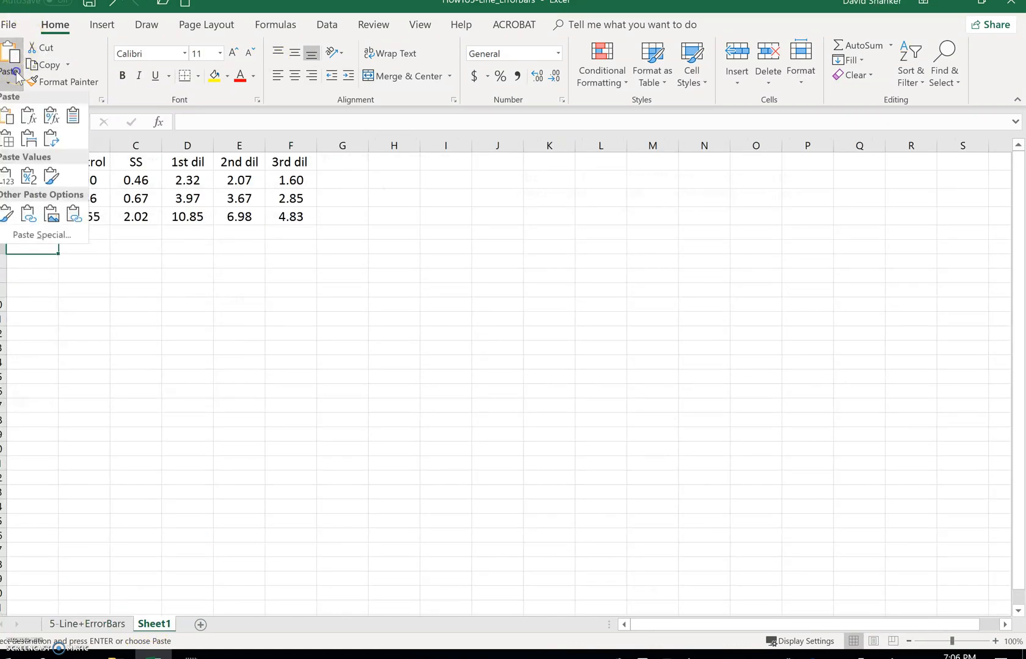
click(29, 139)
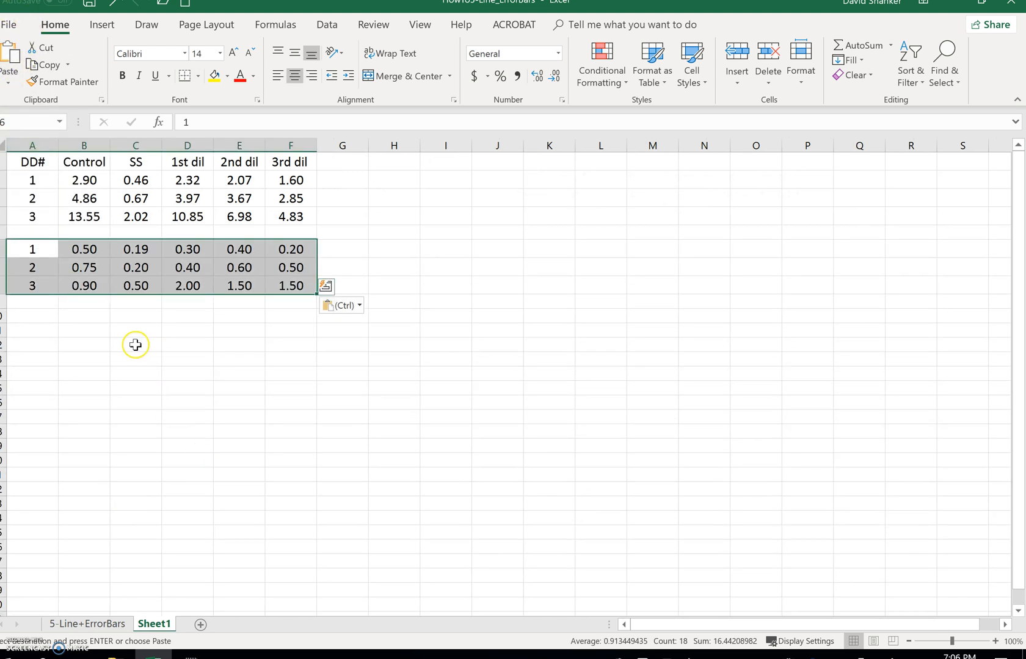
click(82, 180)
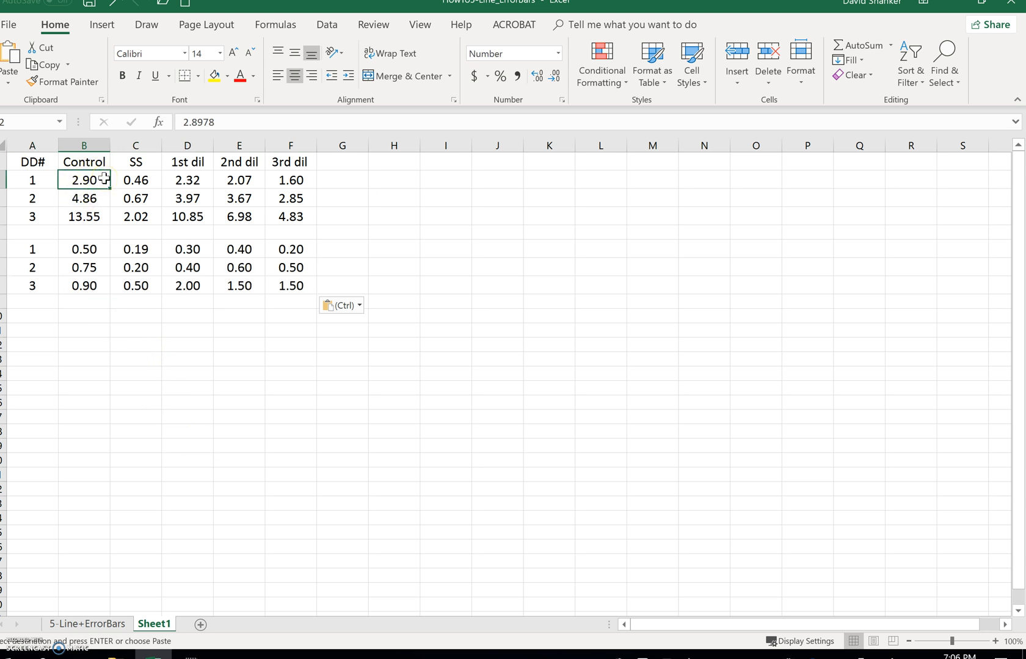
click(85, 248)
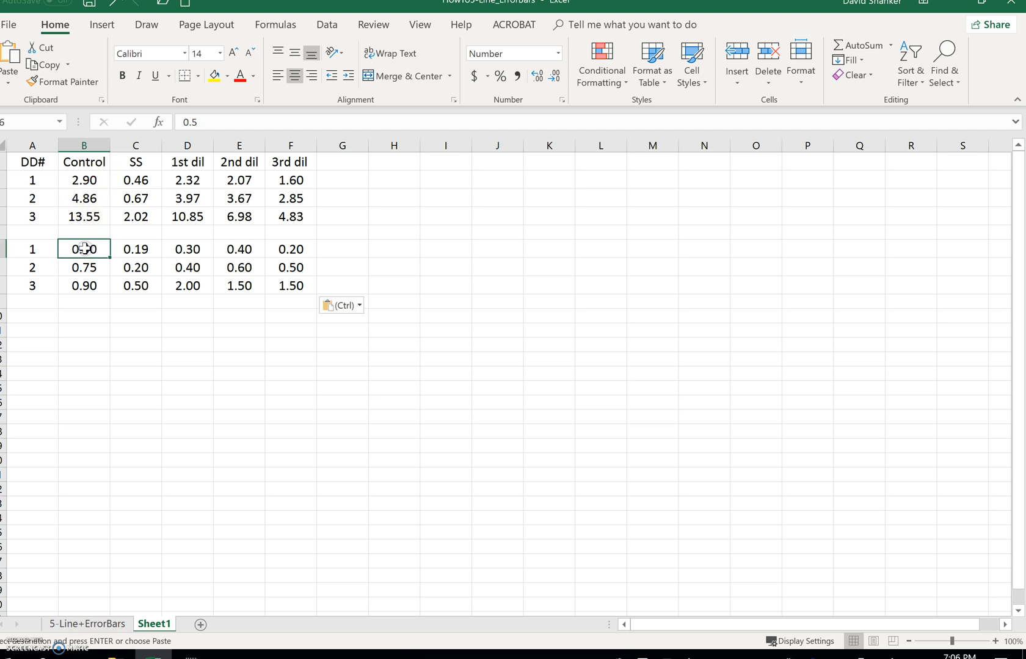
click(95, 197)
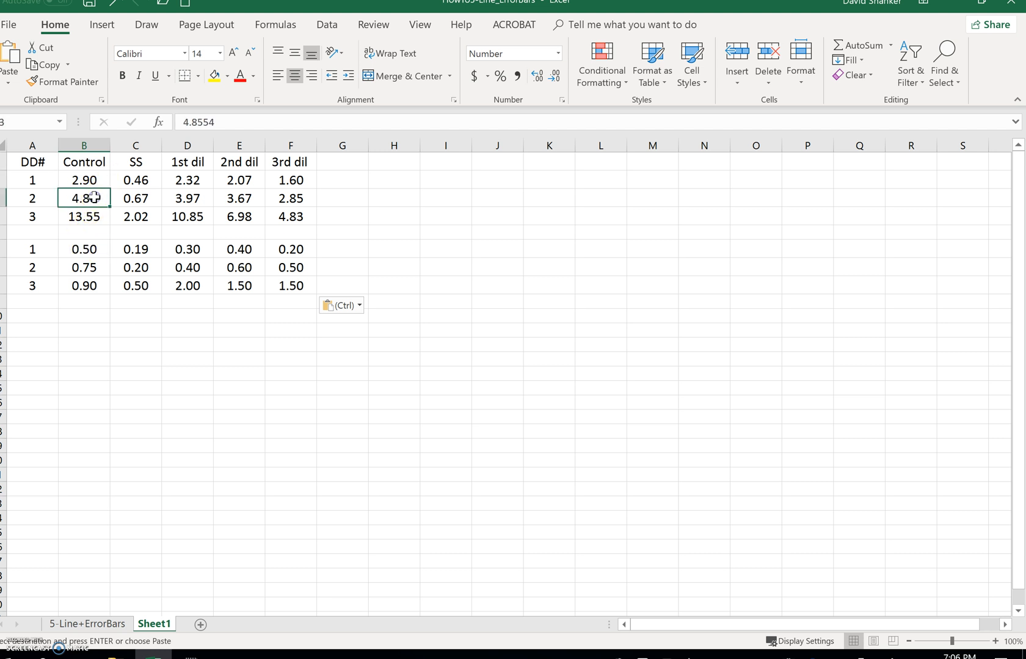
click(85, 267)
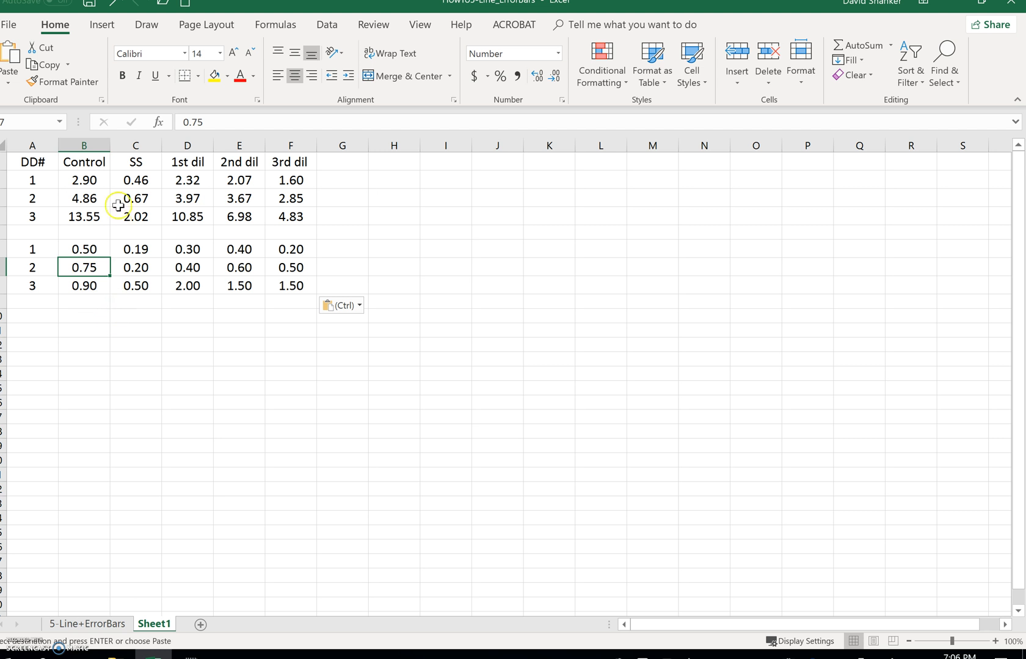
Step: Insert a plain 2-D line chart from the average root lengths in B2:F4 and switch its rows and columns
drag(85, 179, 284, 218)
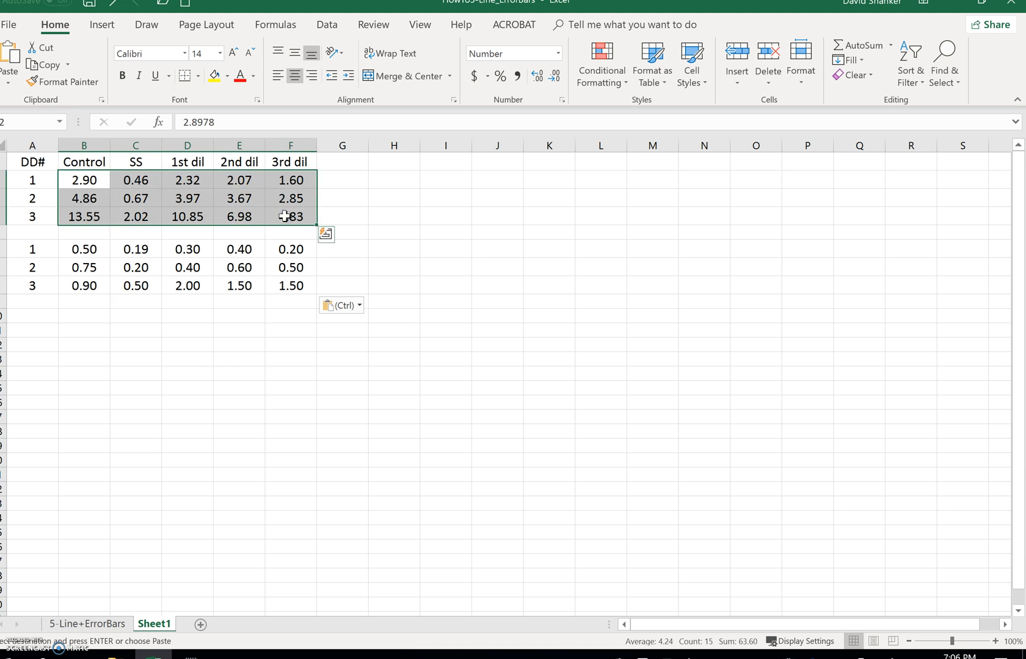
click(102, 25)
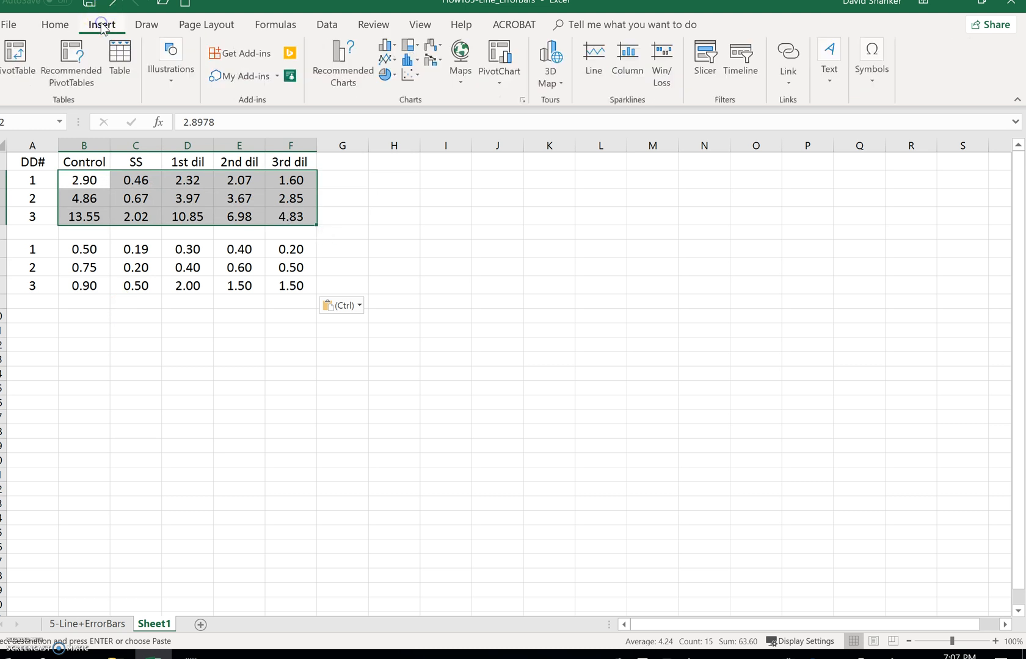
click(389, 61)
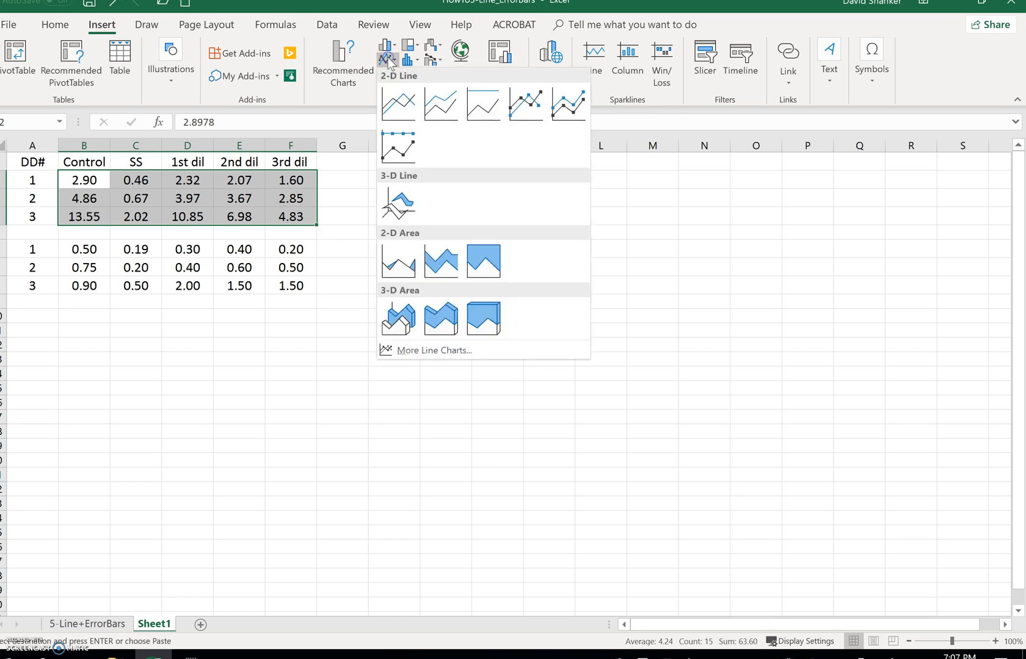
click(404, 98)
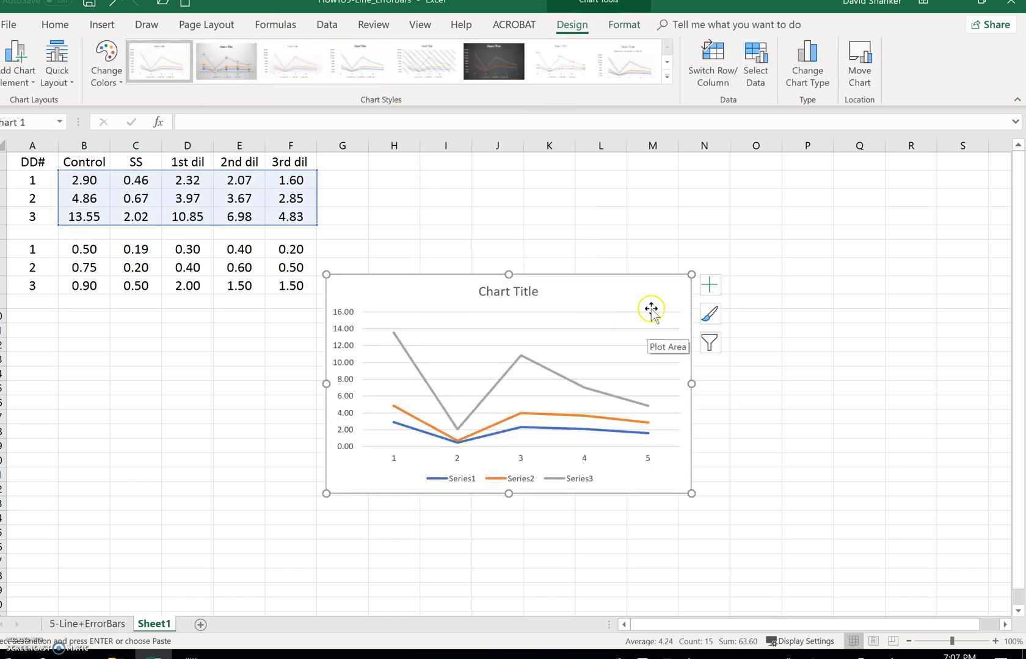
click(720, 83)
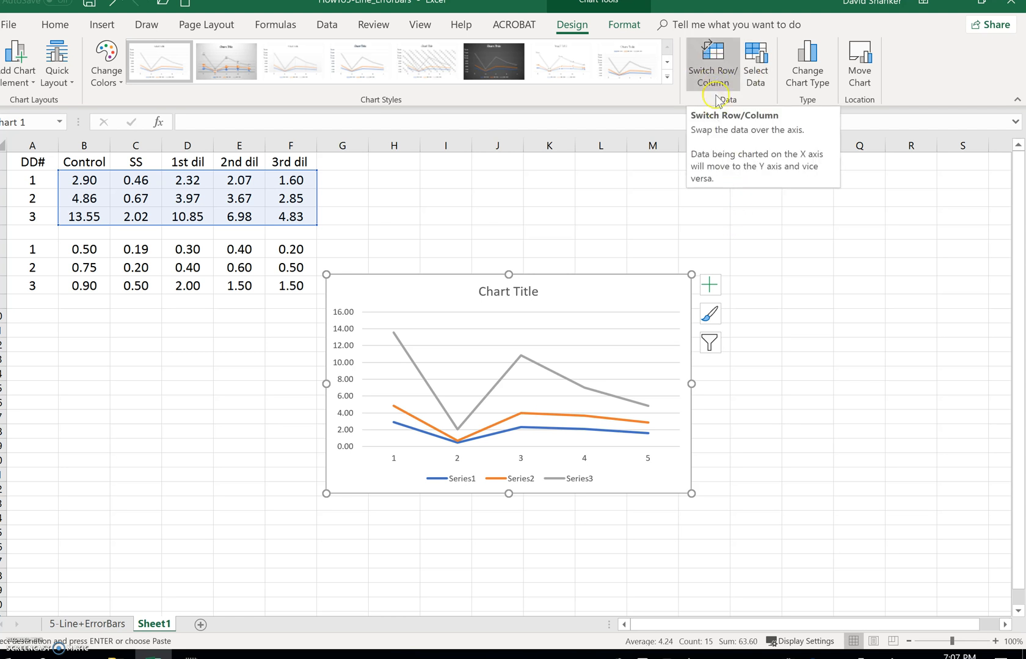
click(722, 72)
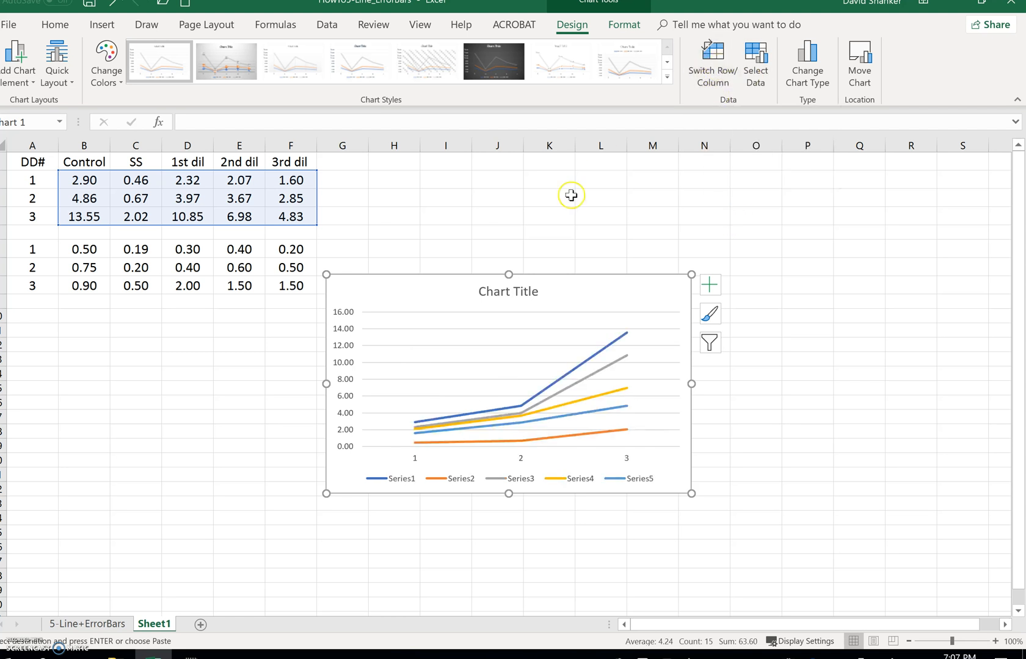
Step: Move the line chart so it starts in column I and stretch it taller, from row 1 to about row 23
drag(507, 275, 509, 190)
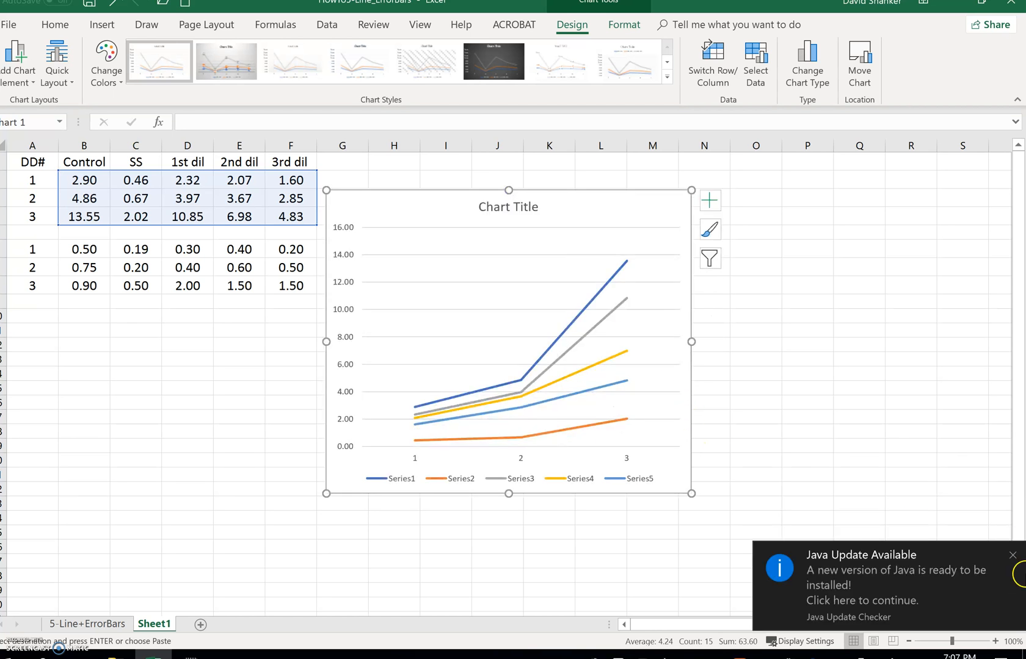
click(1013, 557)
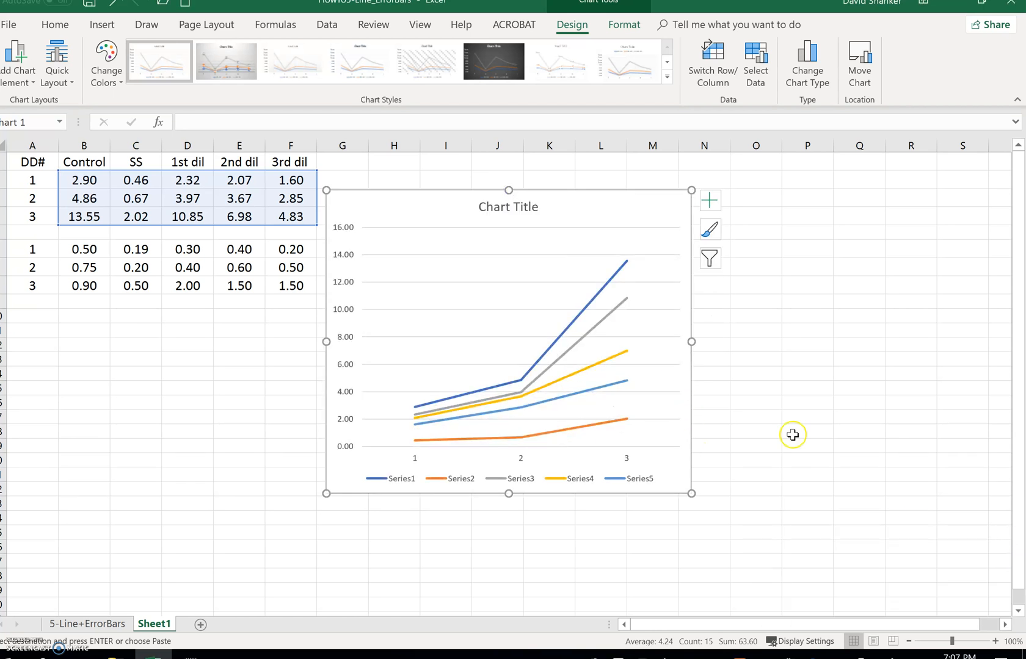
drag(465, 192, 568, 203)
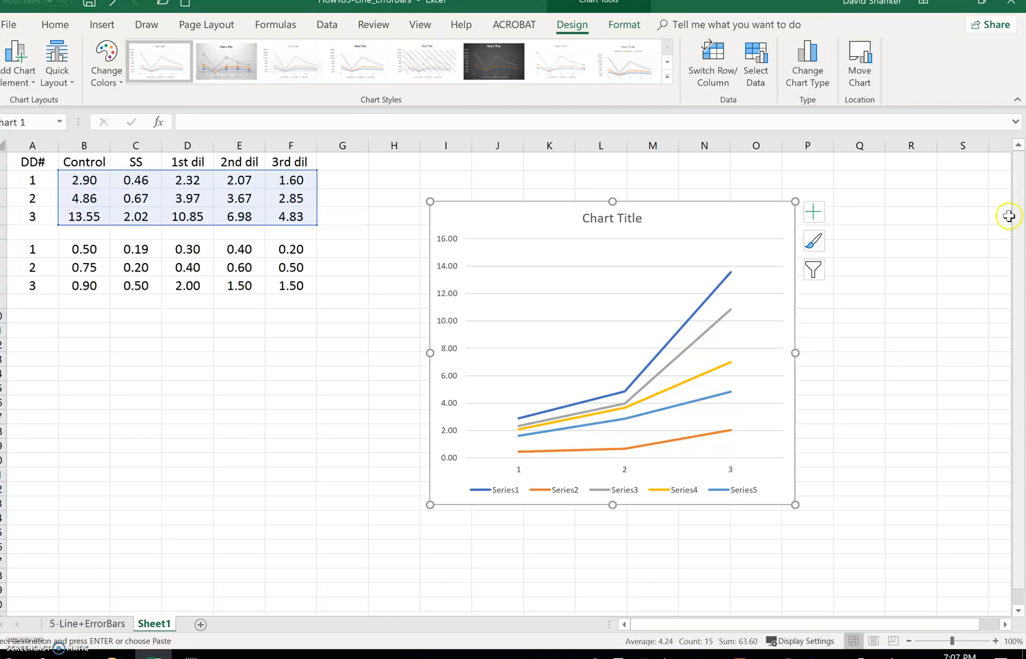
drag(609, 206, 605, 167)
drag(616, 507, 613, 571)
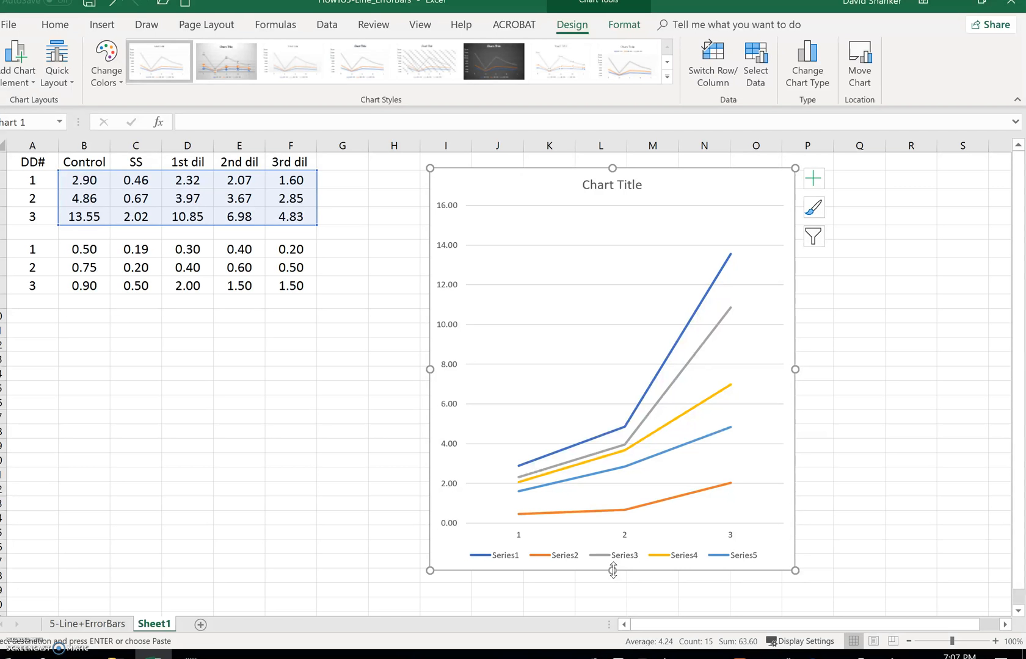
Step: Add error bars to the Control line (Series1) only
click(662, 367)
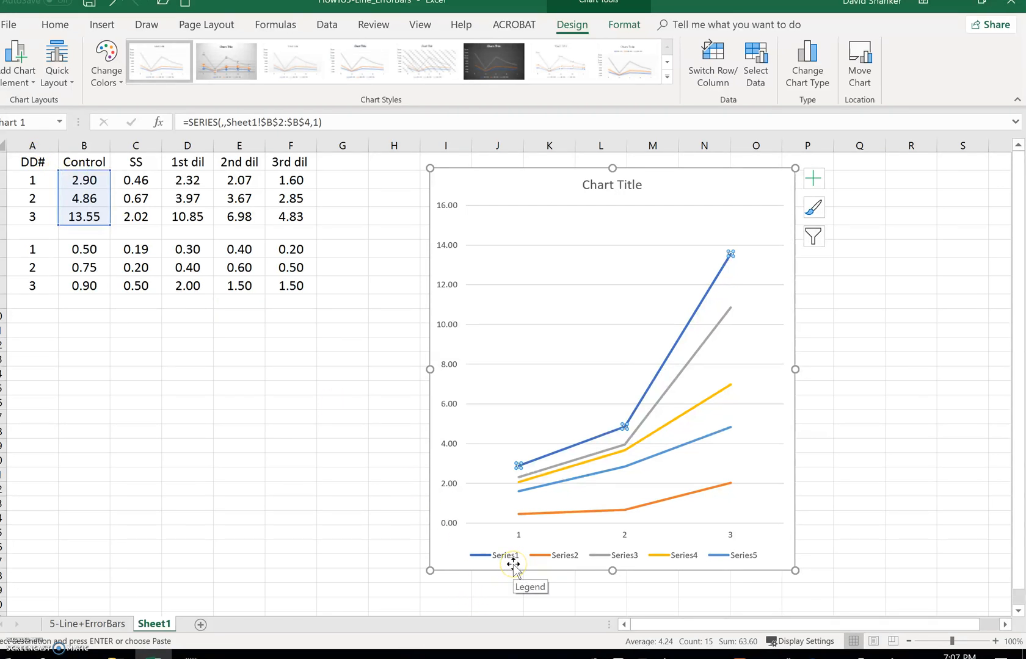
right_click(633, 418)
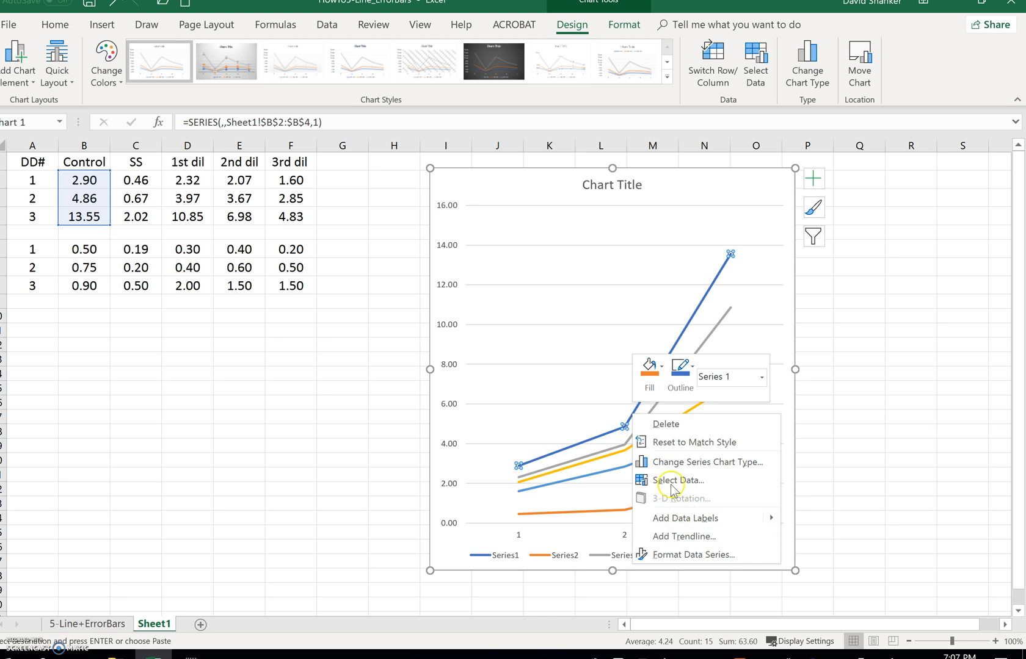
click(814, 179)
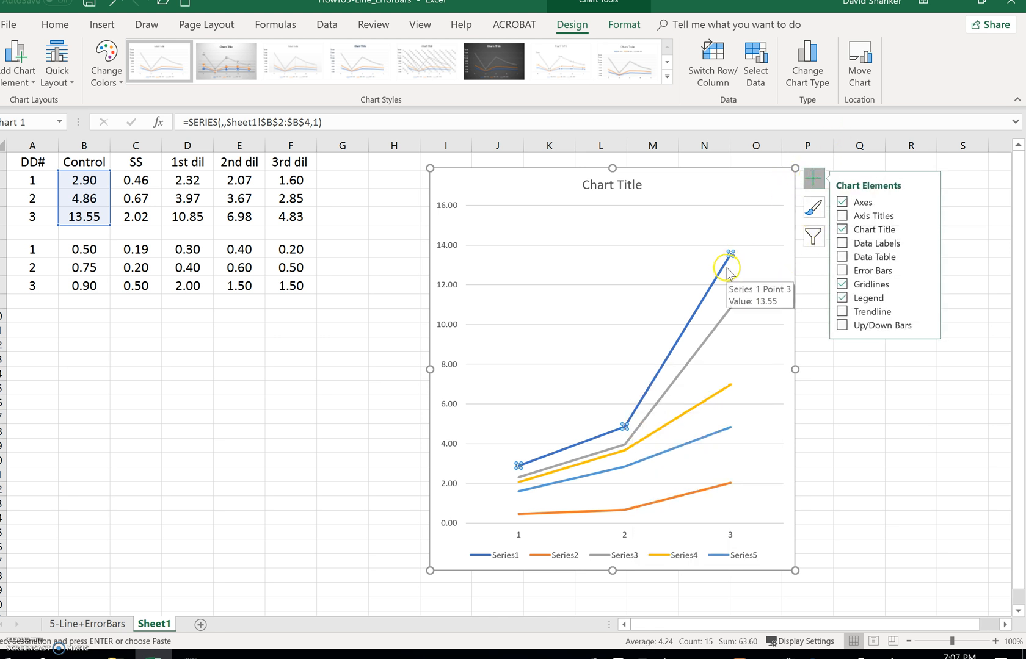
click(814, 180)
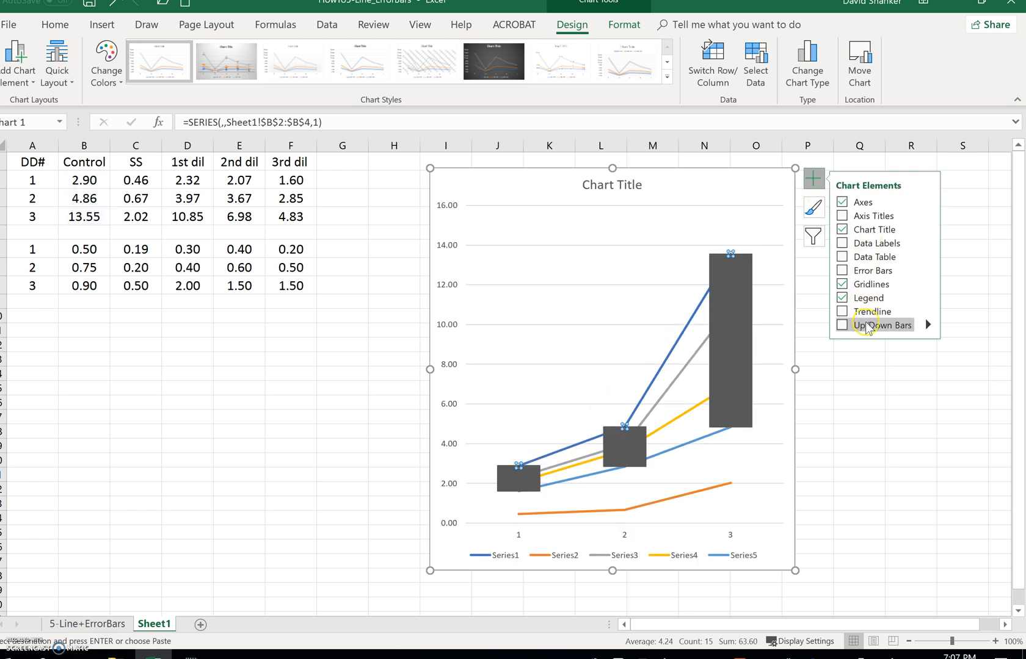
click(844, 271)
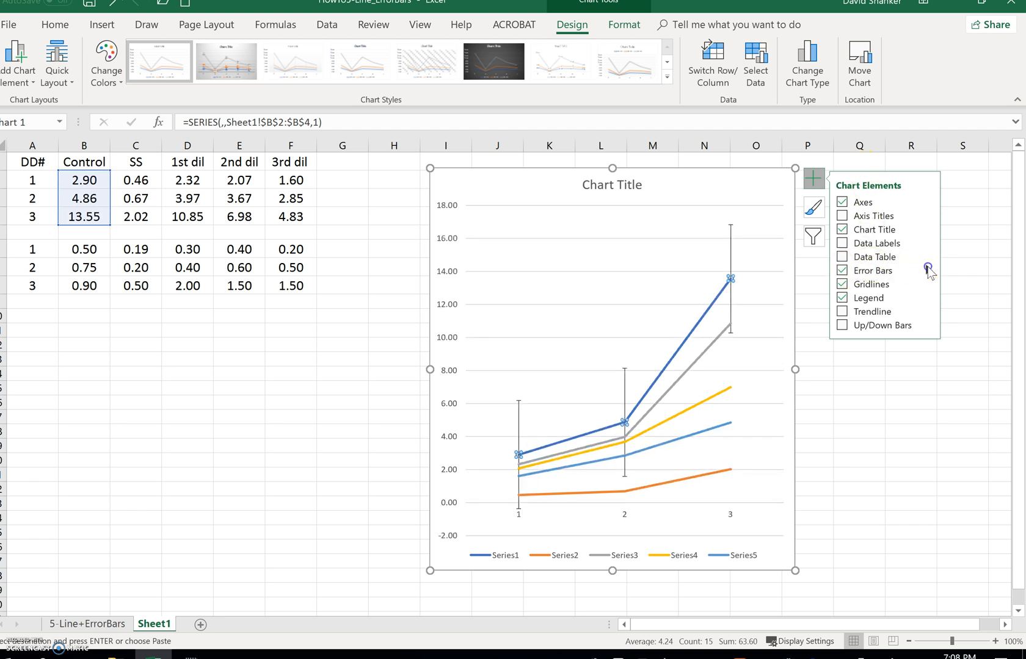
Step: Set the Control line's error bars to custom, using B6:B8 for both the positive and negative error values
click(929, 269)
click(760, 338)
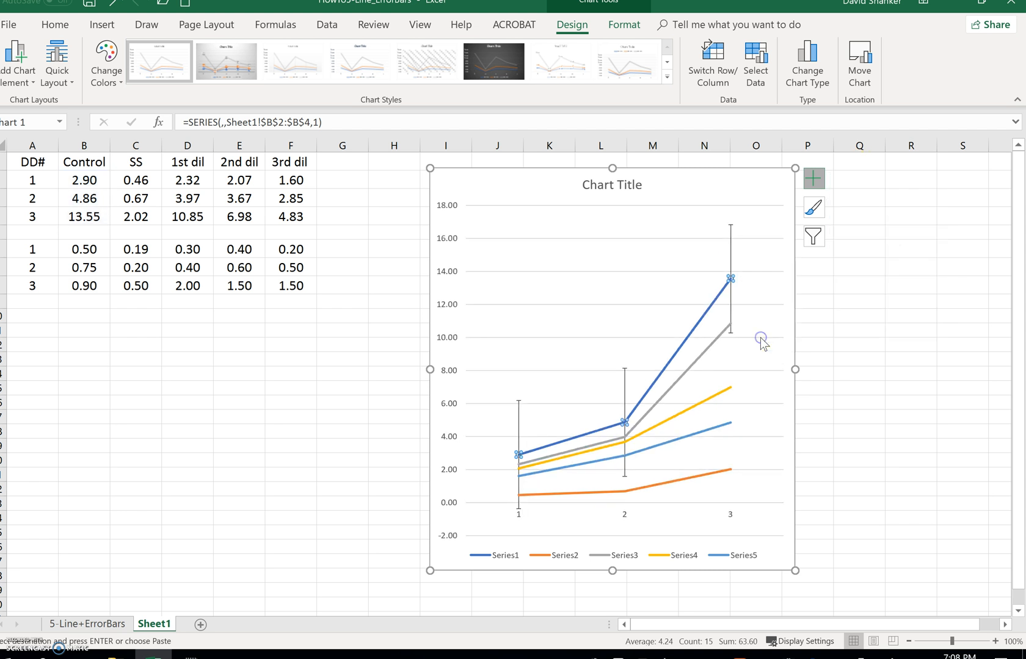
click(842, 505)
click(965, 506)
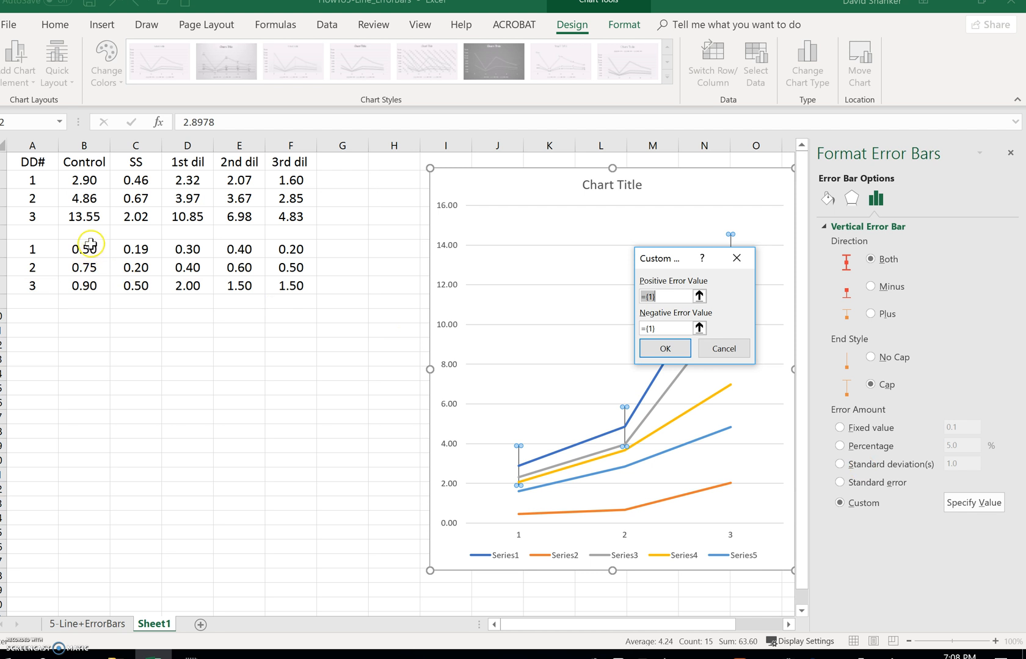
drag(83, 251, 81, 287)
click(699, 328)
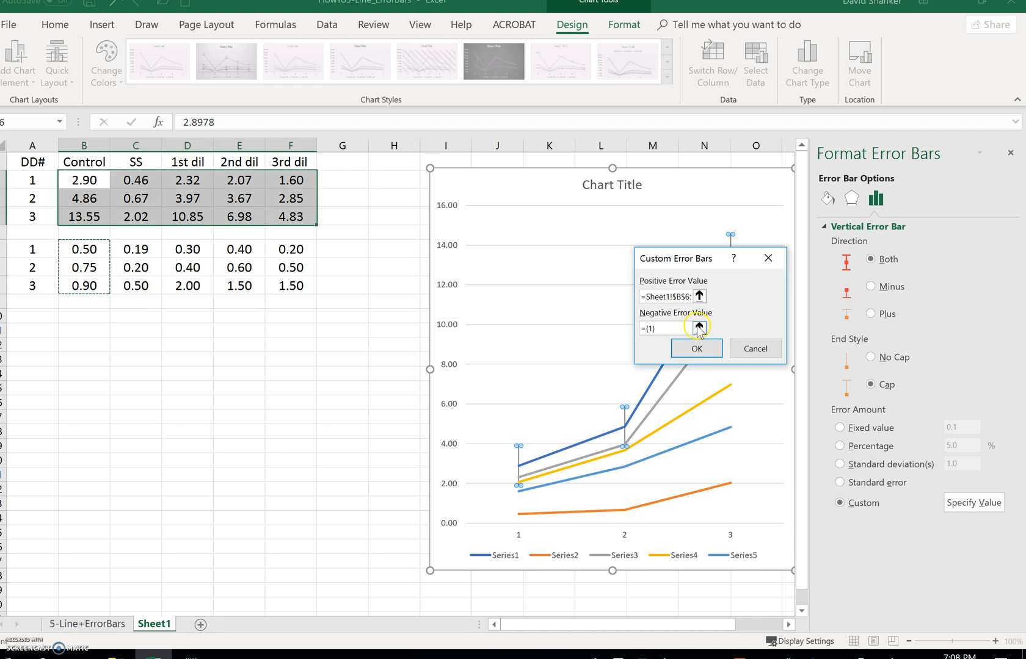
drag(84, 250, 84, 287)
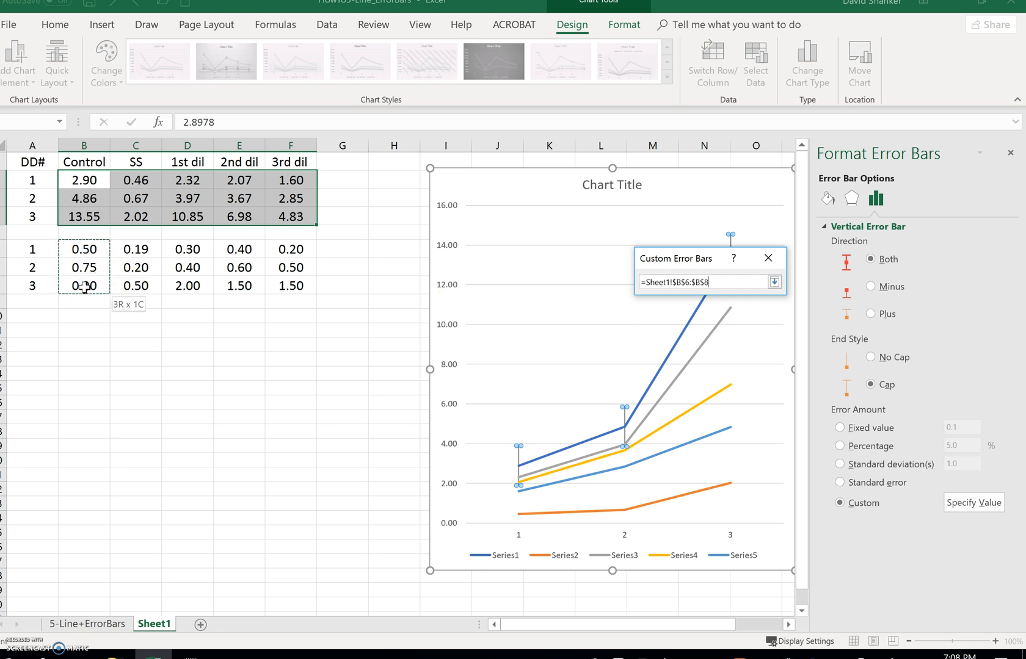
click(775, 282)
click(697, 349)
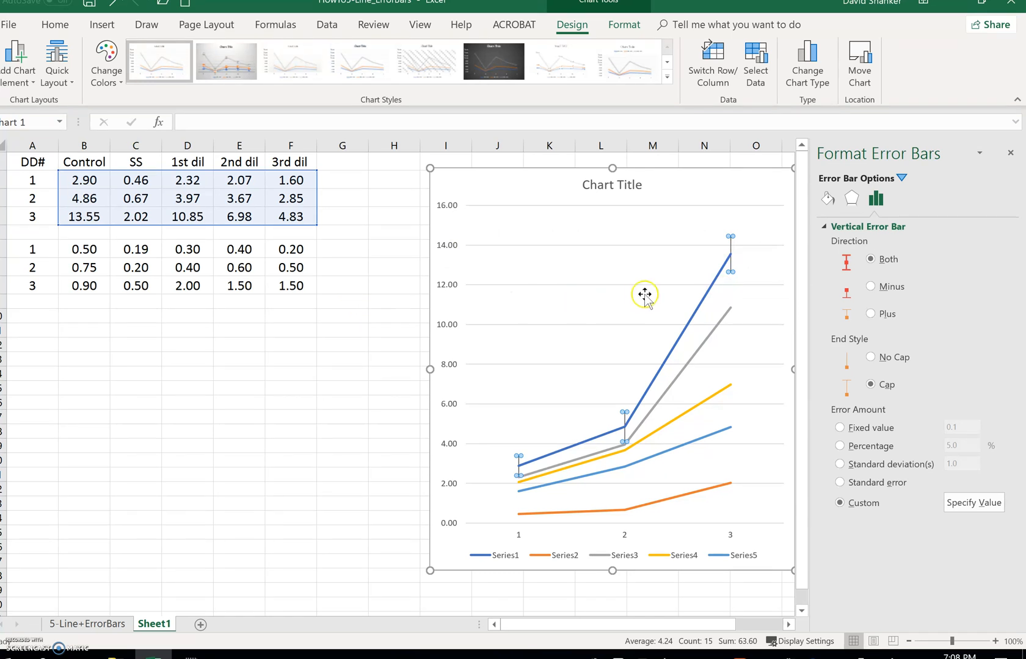
Step: Add error bars to the 1st dil line (Series3) only
click(682, 371)
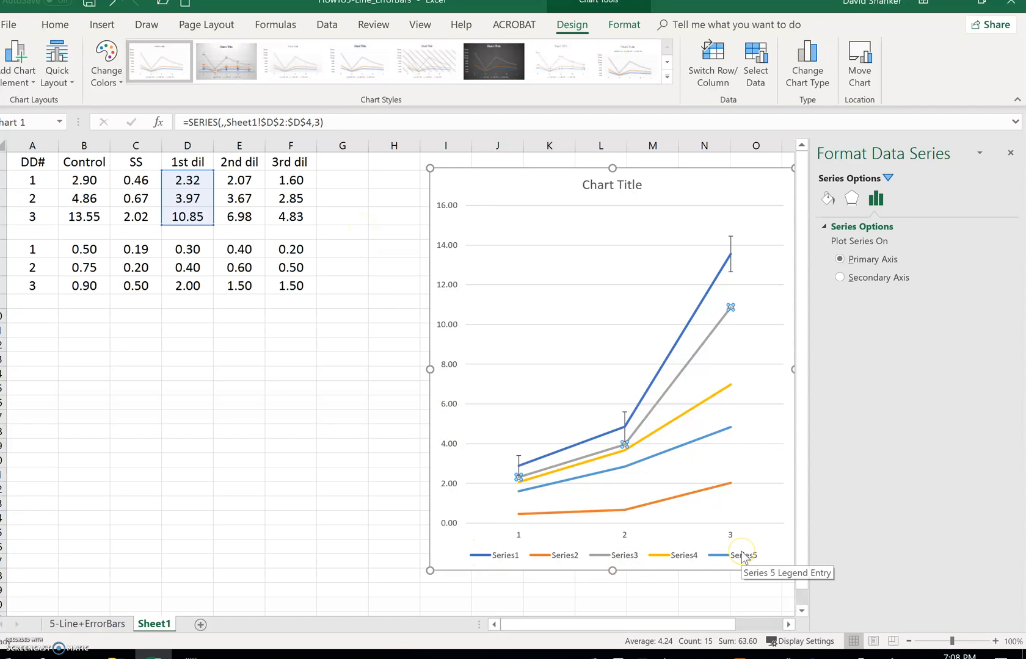
click(740, 517)
click(716, 333)
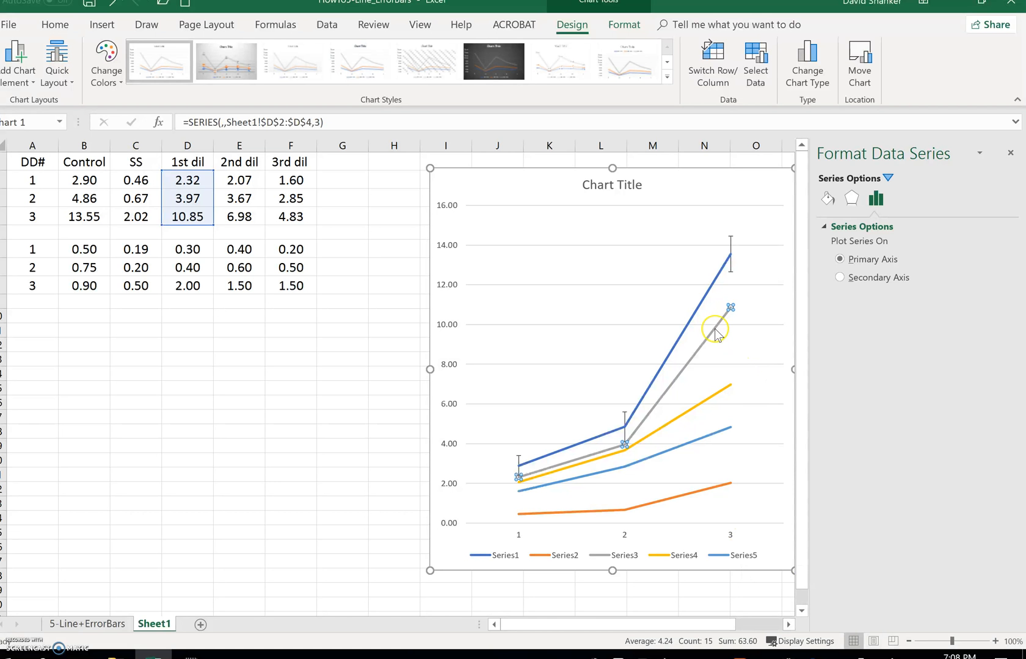
right_click(716, 333)
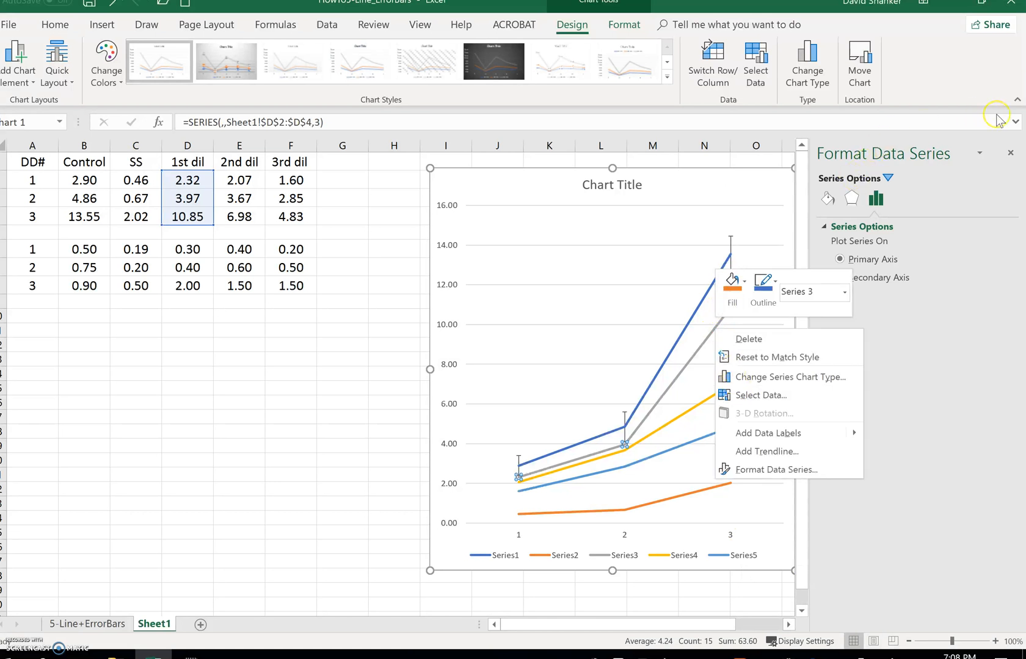
click(1007, 158)
click(1010, 155)
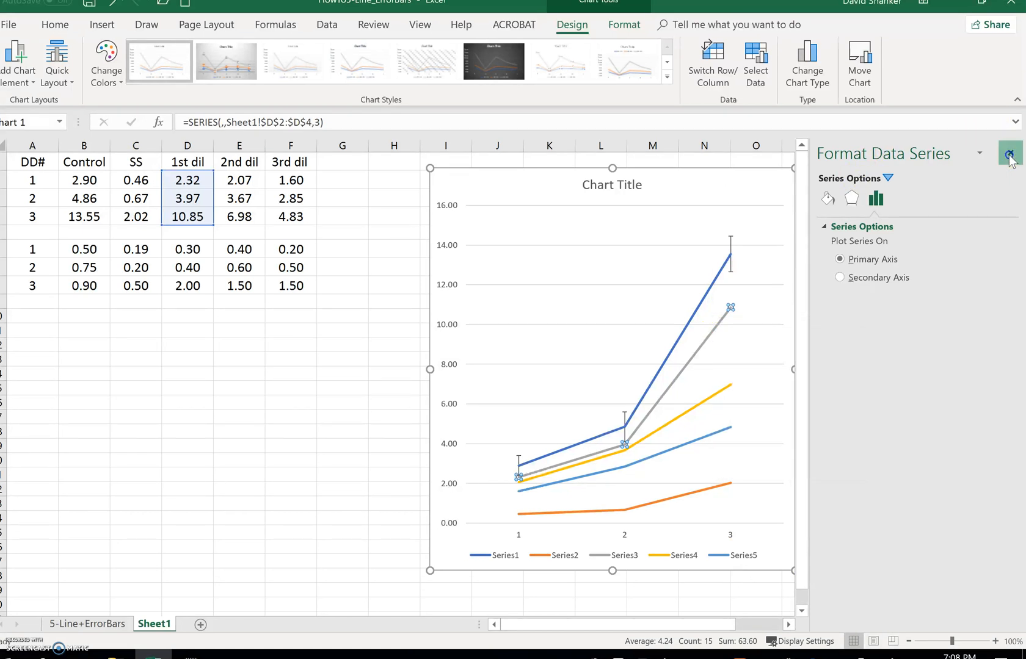
click(812, 182)
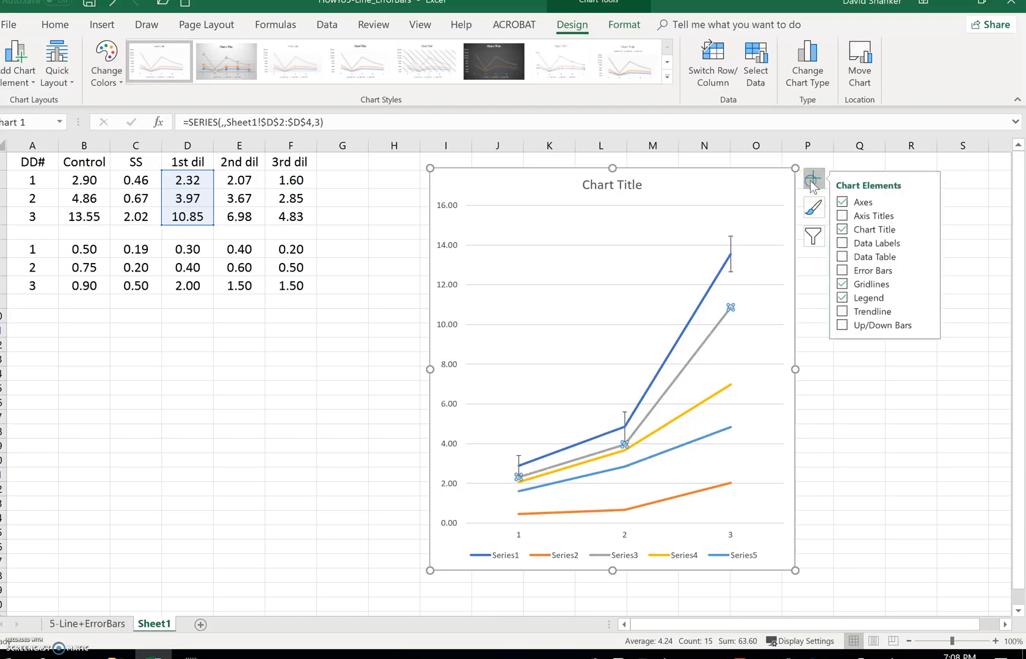
click(853, 276)
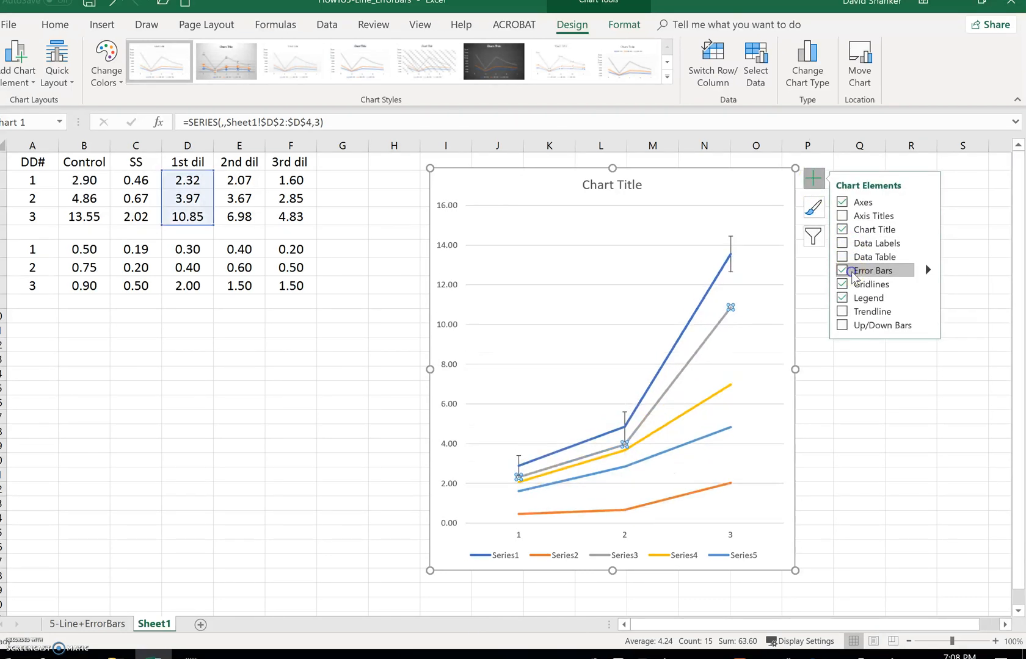
Step: Set the 1st dil line's error bars to custom, using D6:D8 for both the positive and negative error values
click(929, 270)
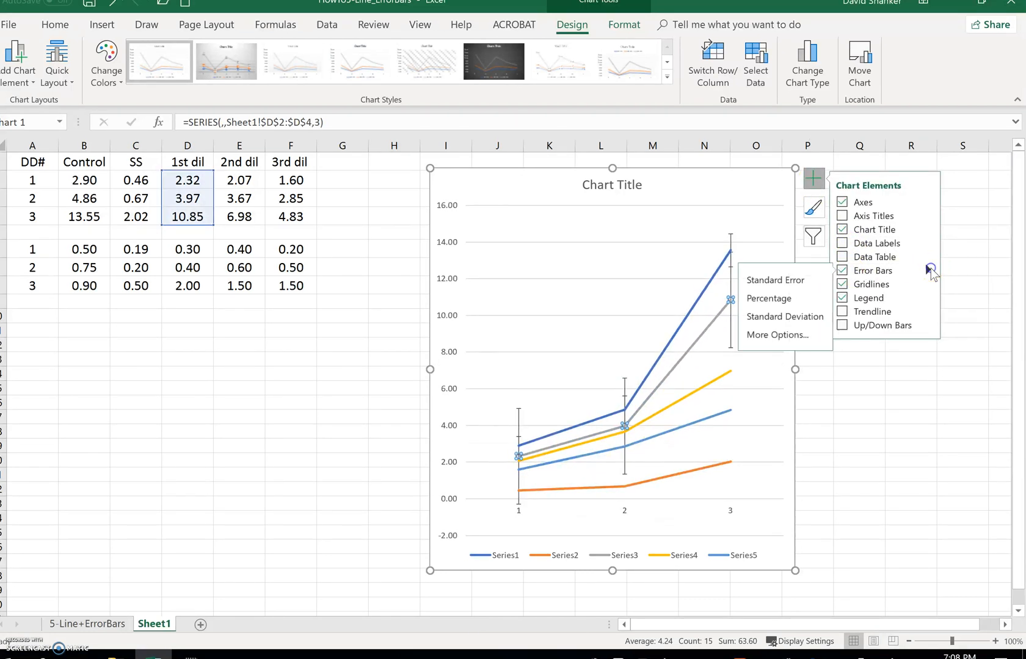
click(764, 336)
click(840, 503)
click(962, 504)
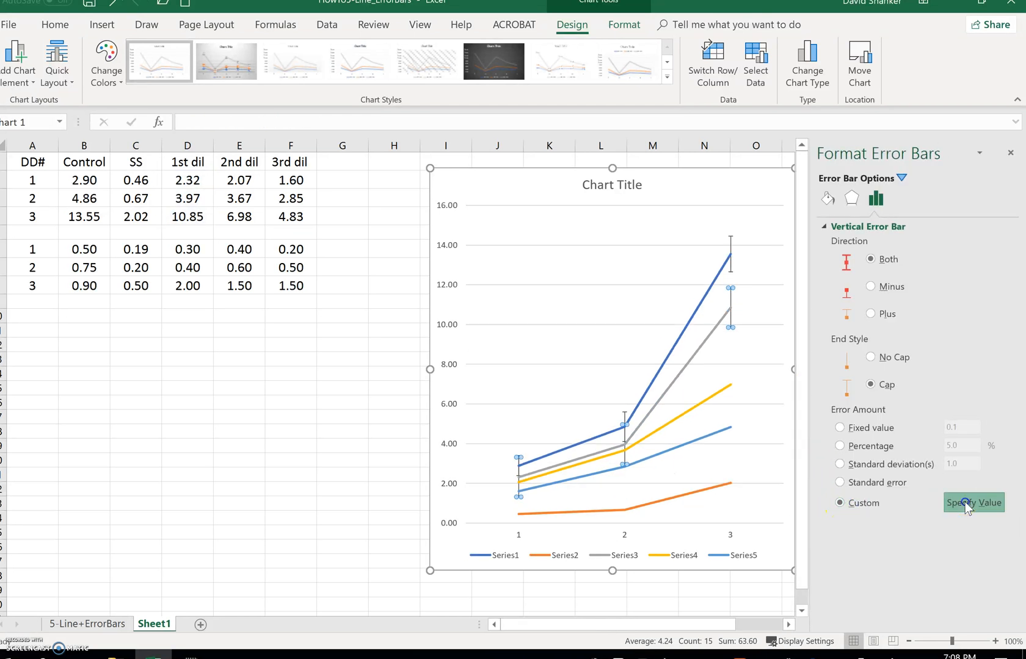
drag(130, 251, 184, 286)
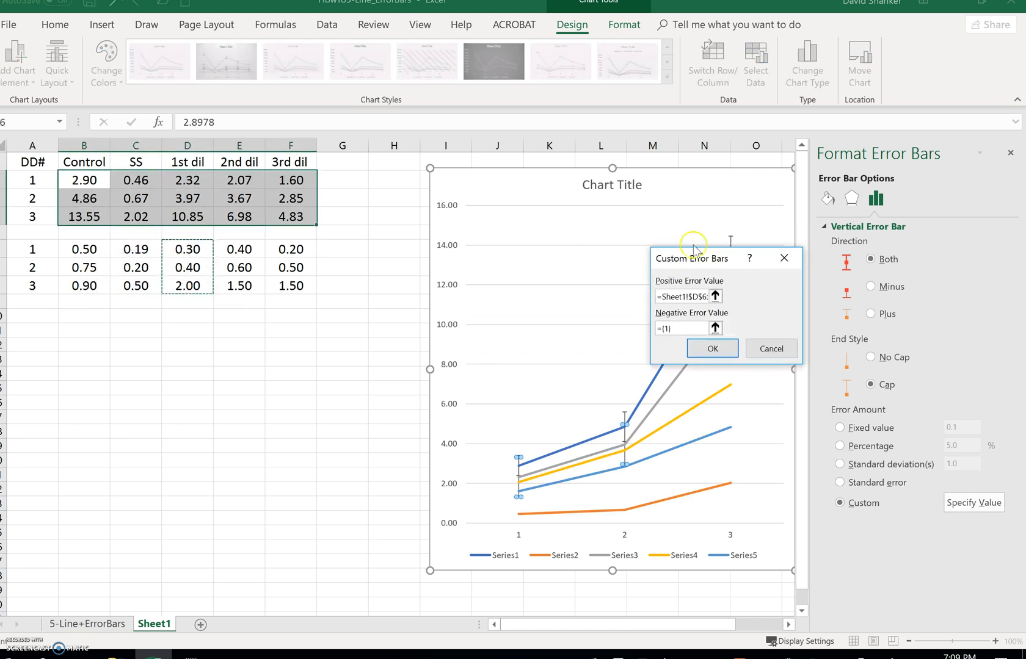
click(715, 328)
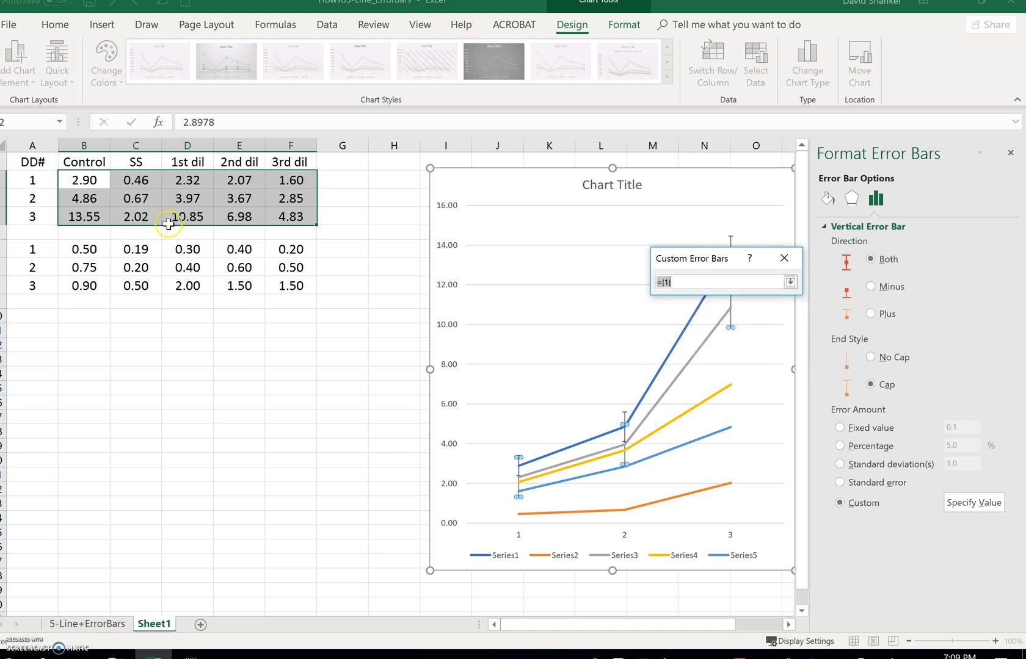
drag(186, 250, 189, 286)
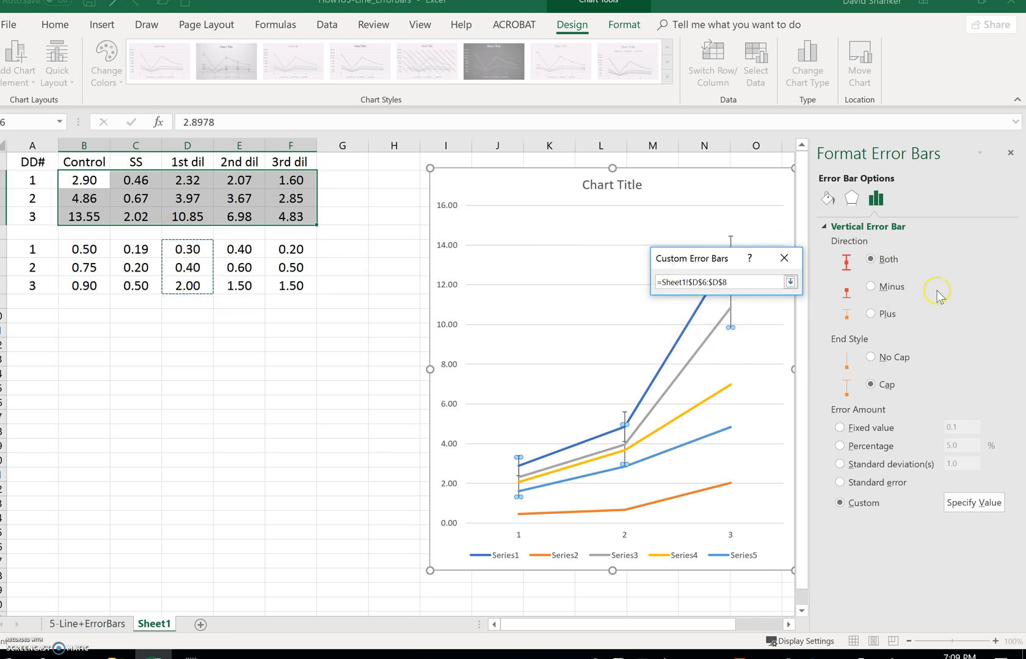
click(789, 283)
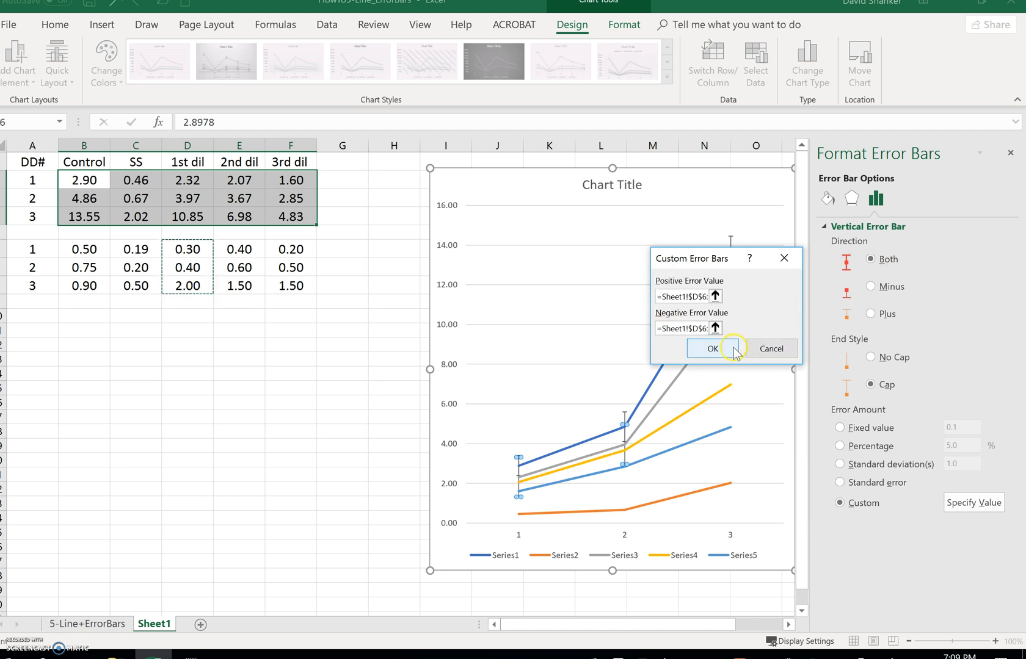
click(715, 348)
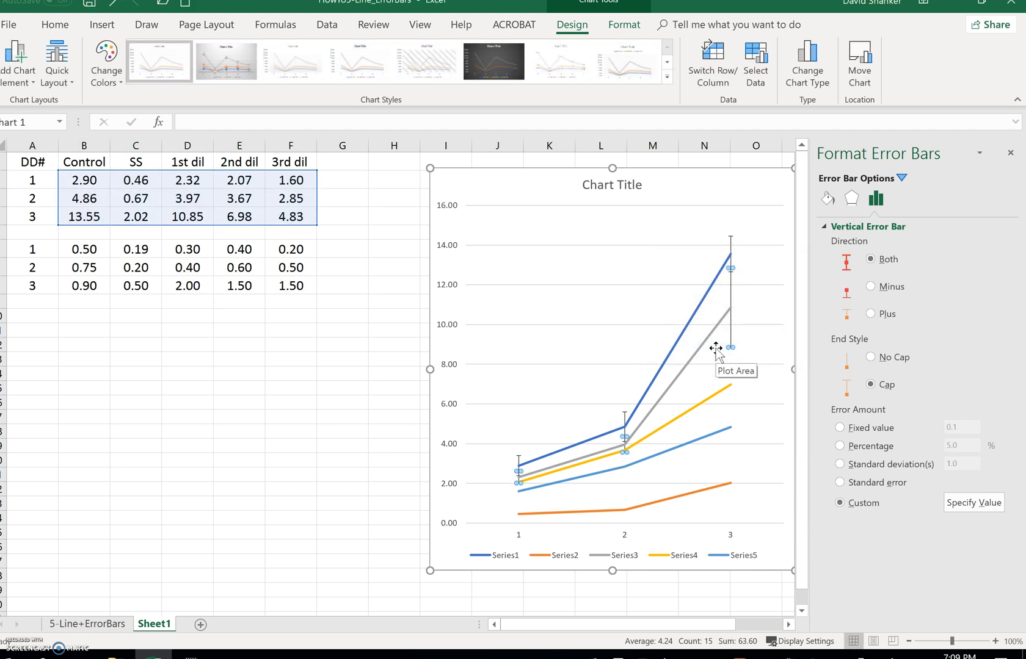
Step: Add error bars to the 2nd dil line (Series4) only
click(678, 377)
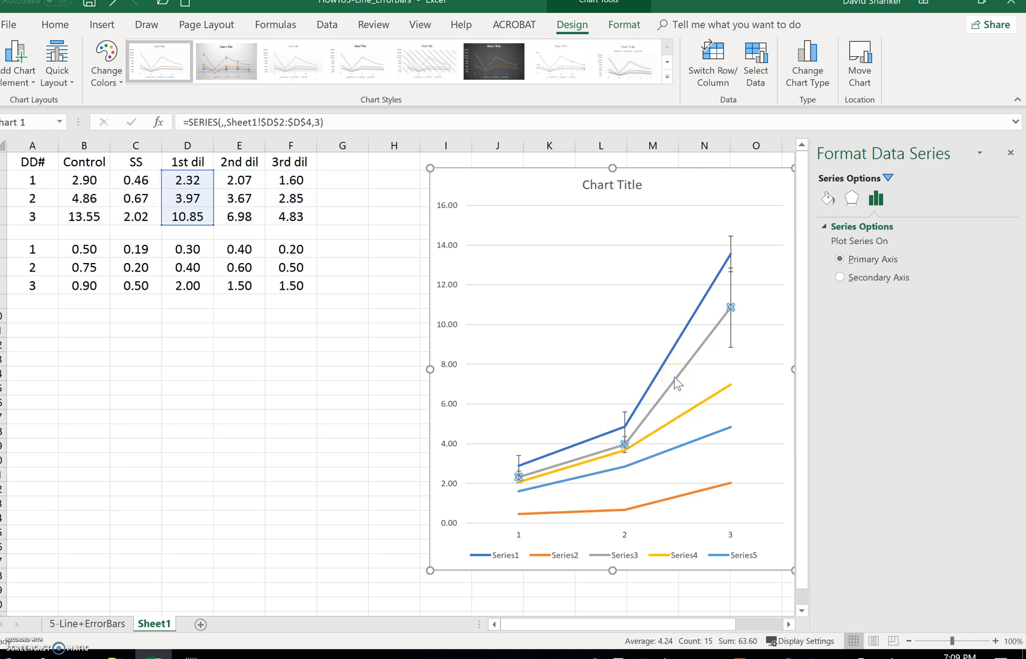
click(682, 413)
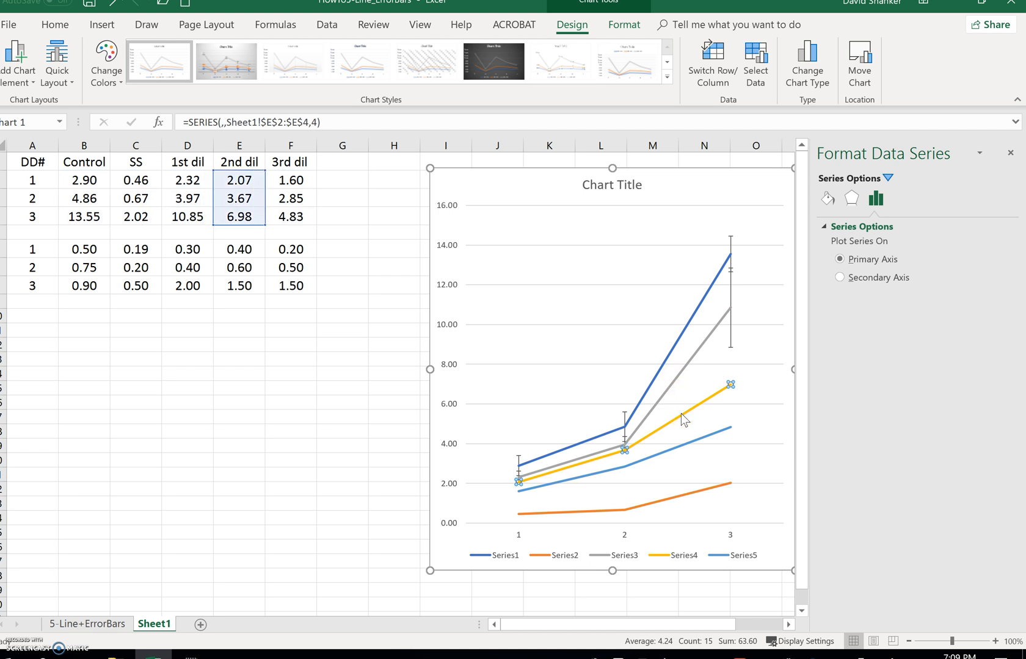
click(1011, 153)
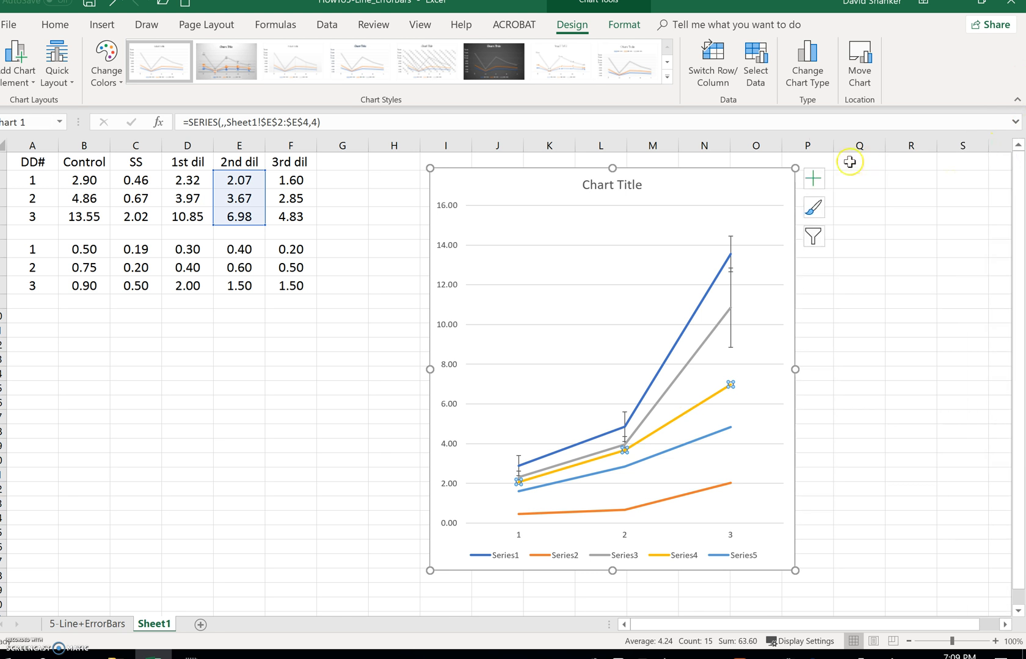
click(813, 178)
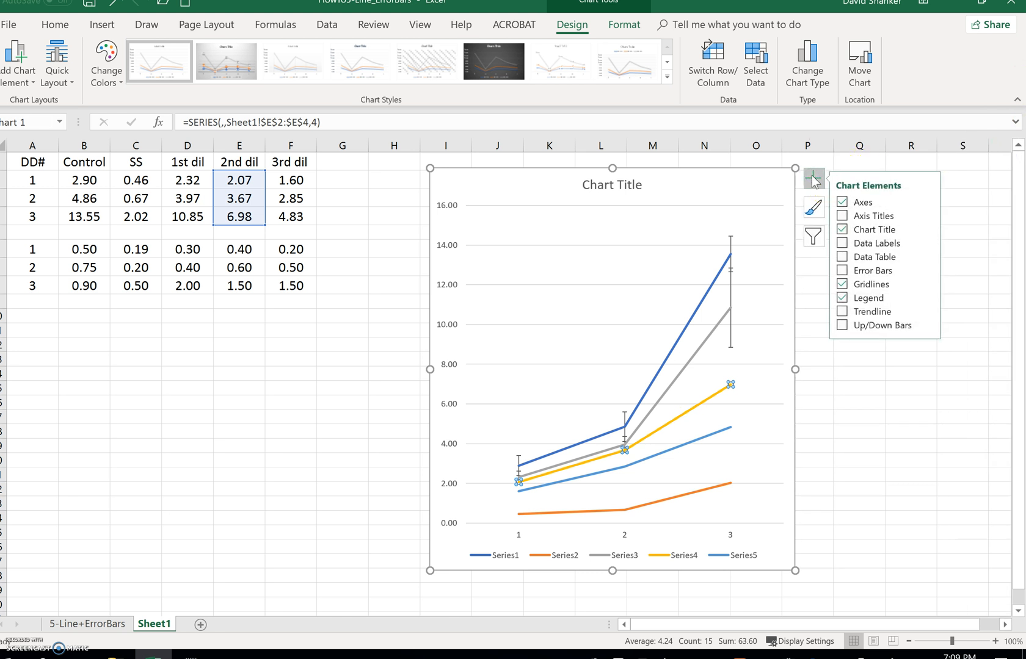
click(872, 273)
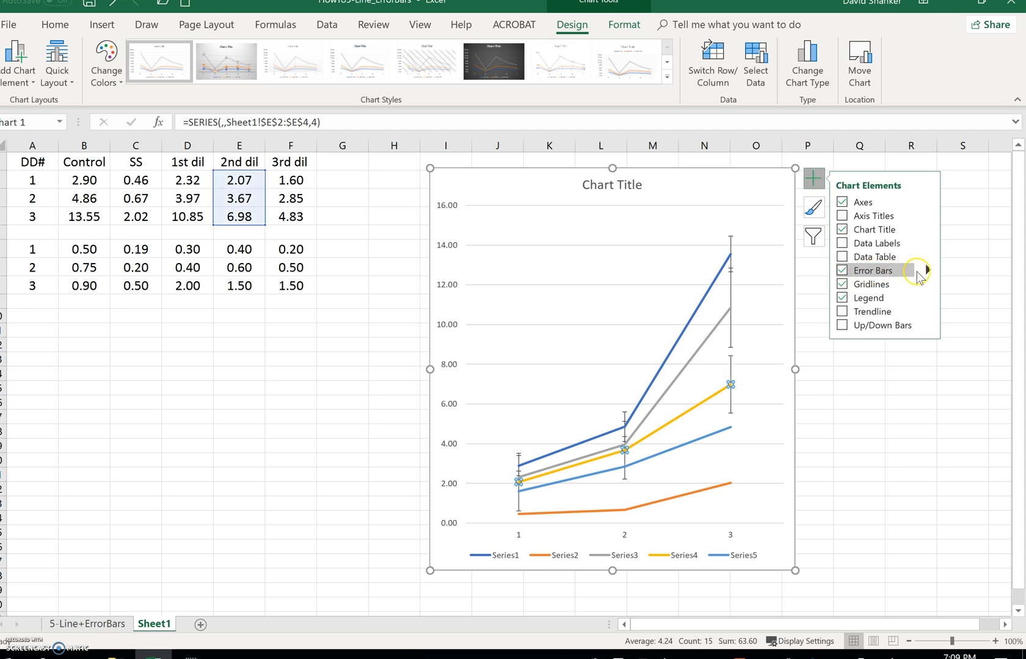
Step: Set the 2nd dil line's error bars to custom, using E6:E8 for both the positive and negative error values
click(927, 270)
click(766, 336)
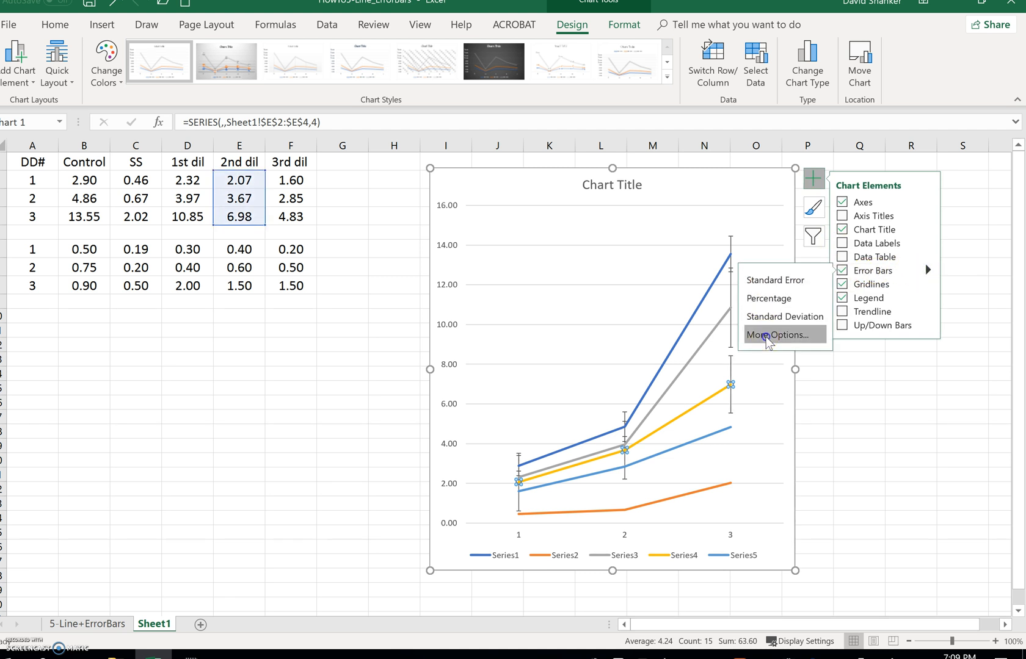
click(856, 503)
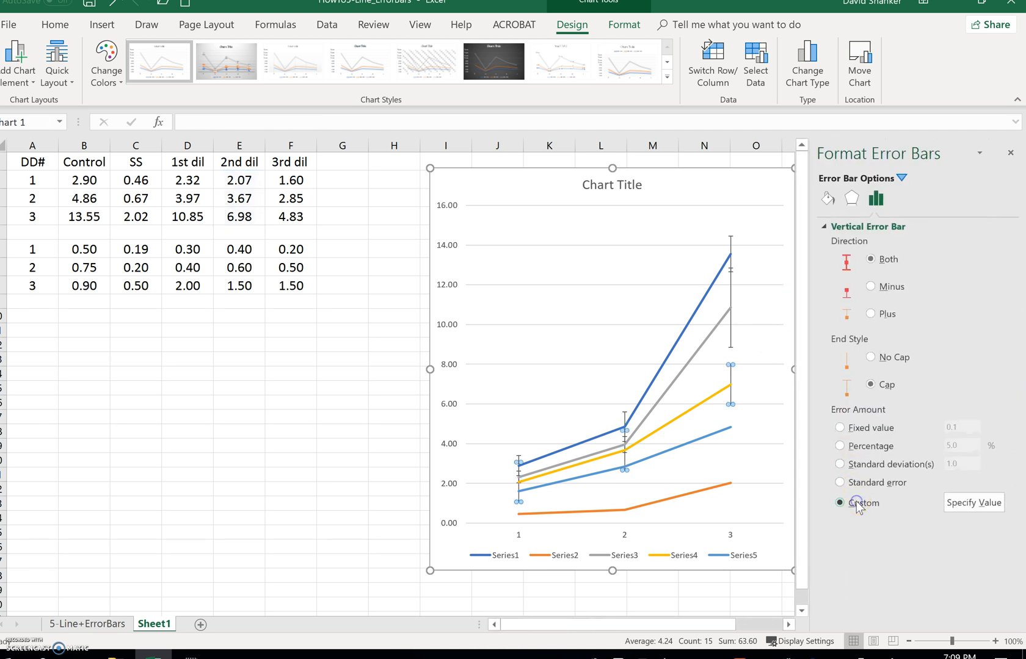
click(974, 504)
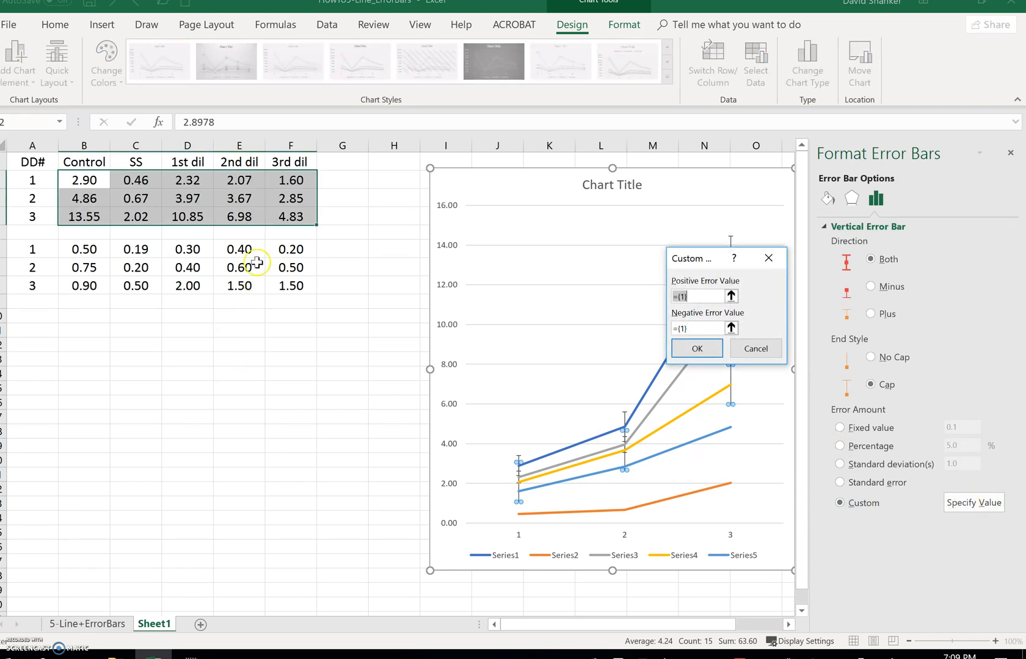
drag(239, 248, 234, 281)
click(730, 328)
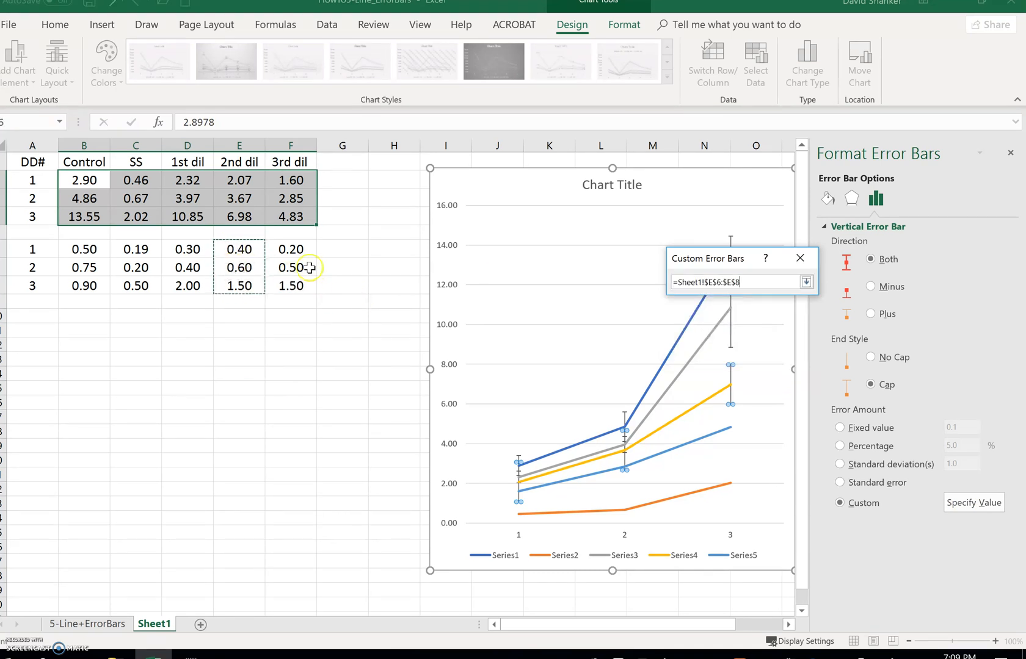
click(807, 283)
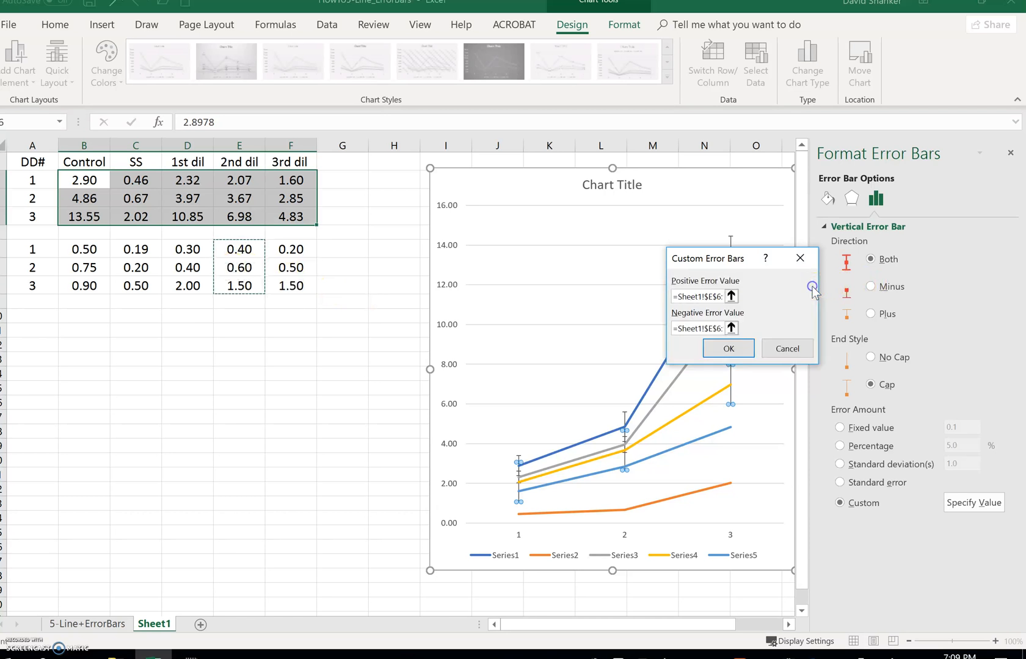
click(730, 351)
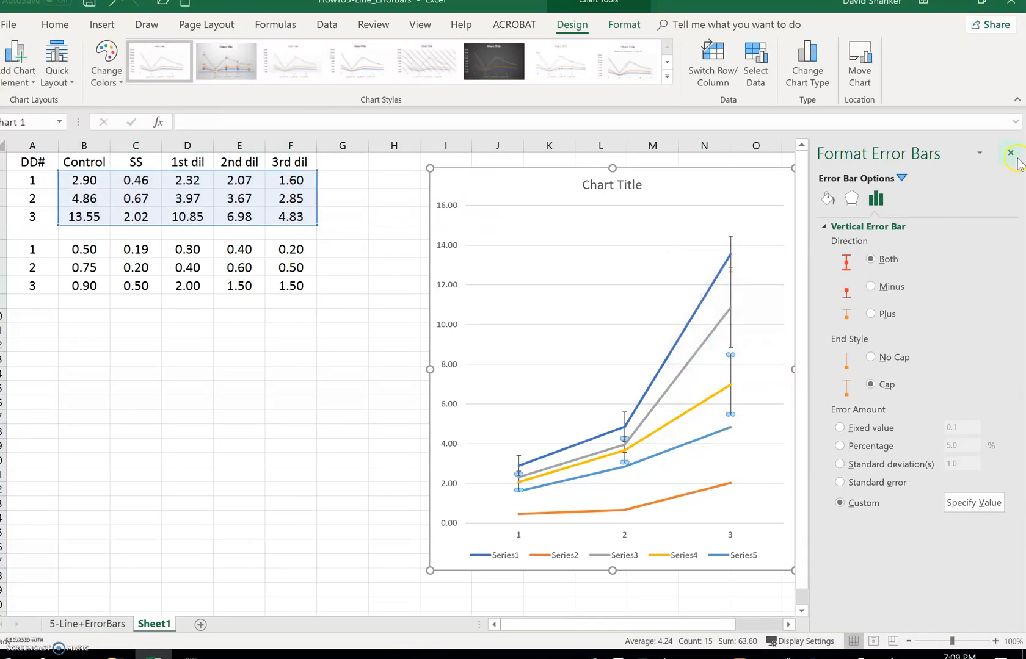
click(1011, 152)
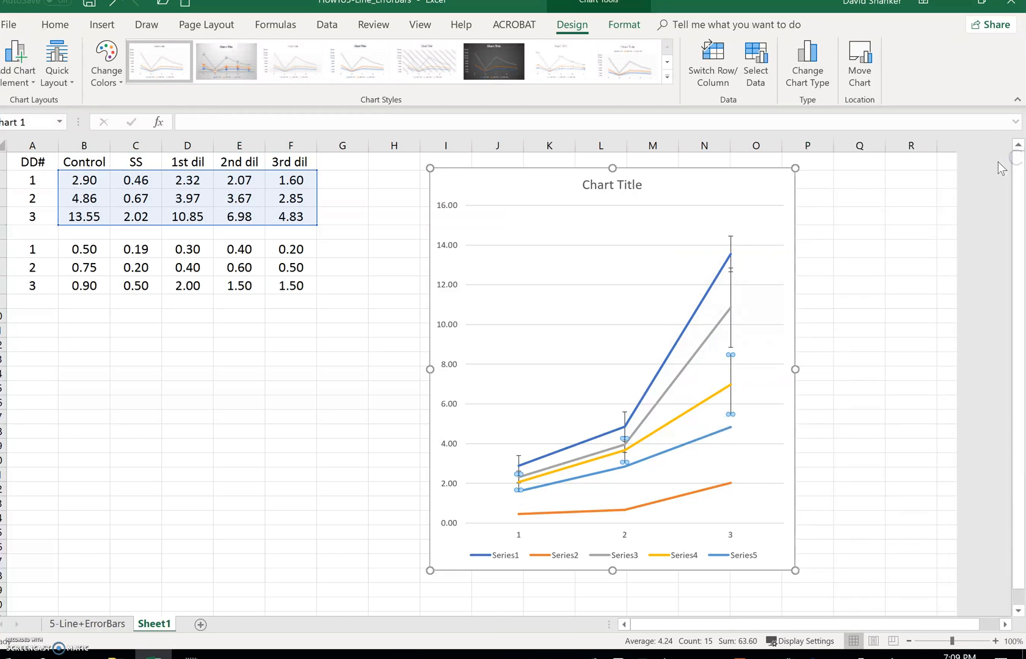
Step: Add error bars to the 3rd dil line (Series5) only
click(682, 449)
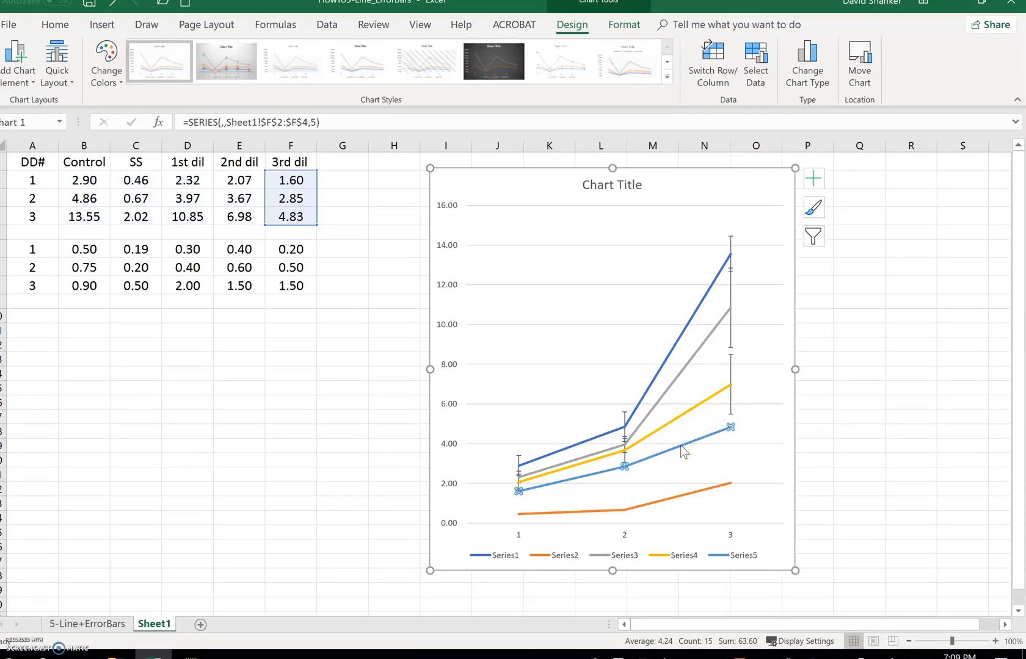
click(707, 405)
mouse_move(715, 441)
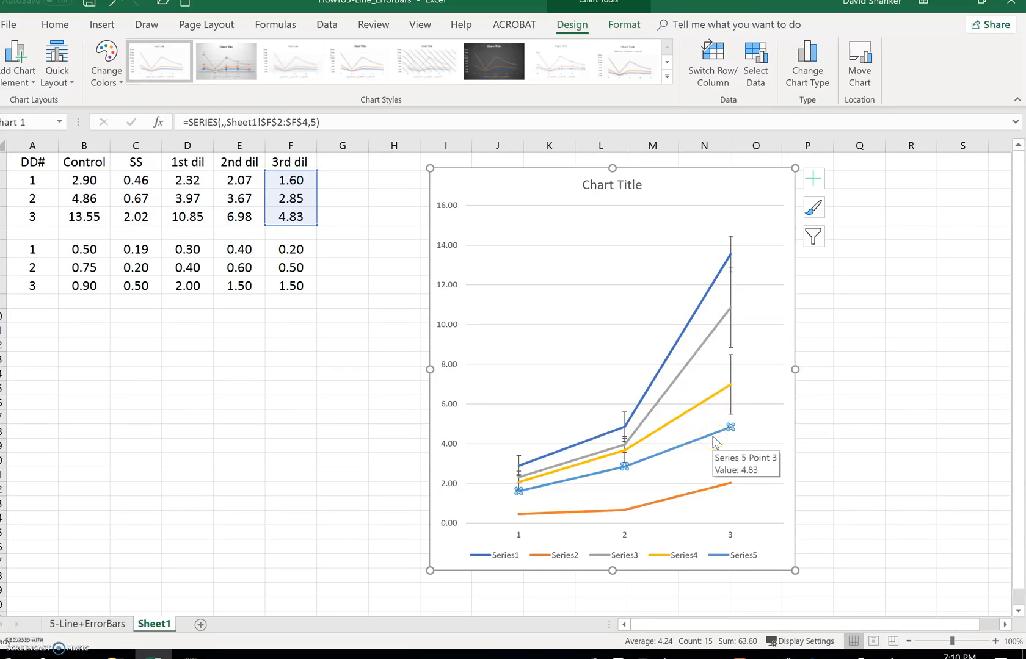
right_click(716, 444)
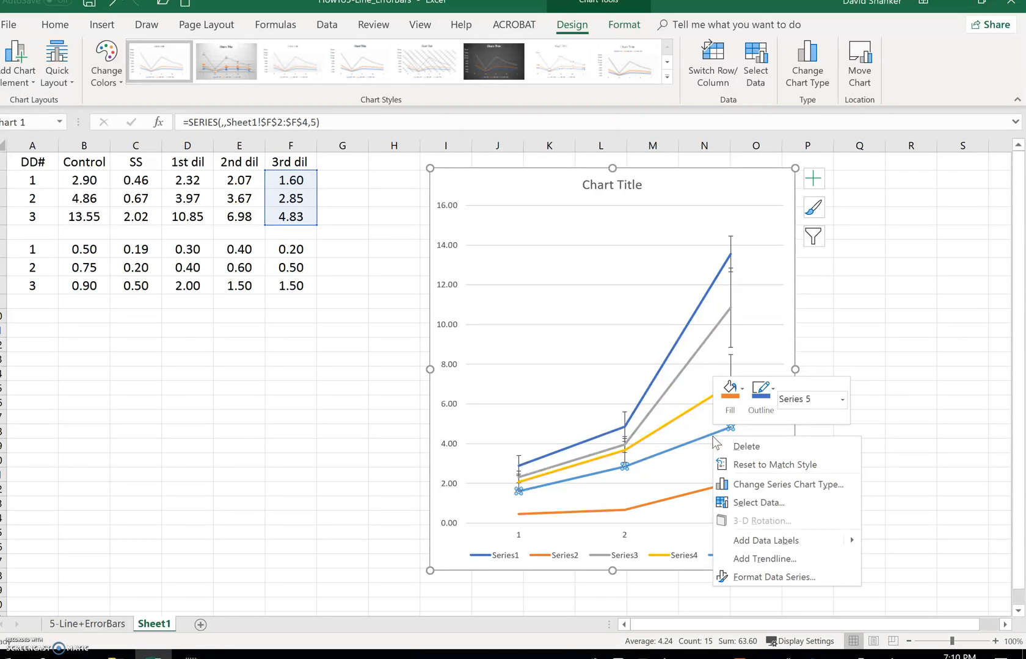
key(Escape)
click(814, 179)
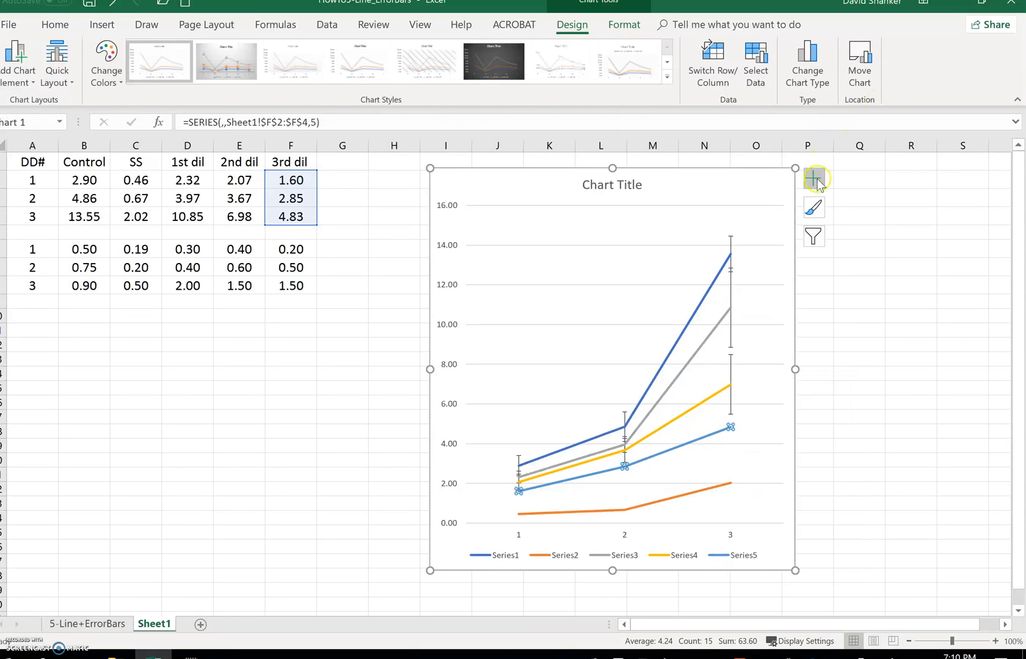
click(877, 270)
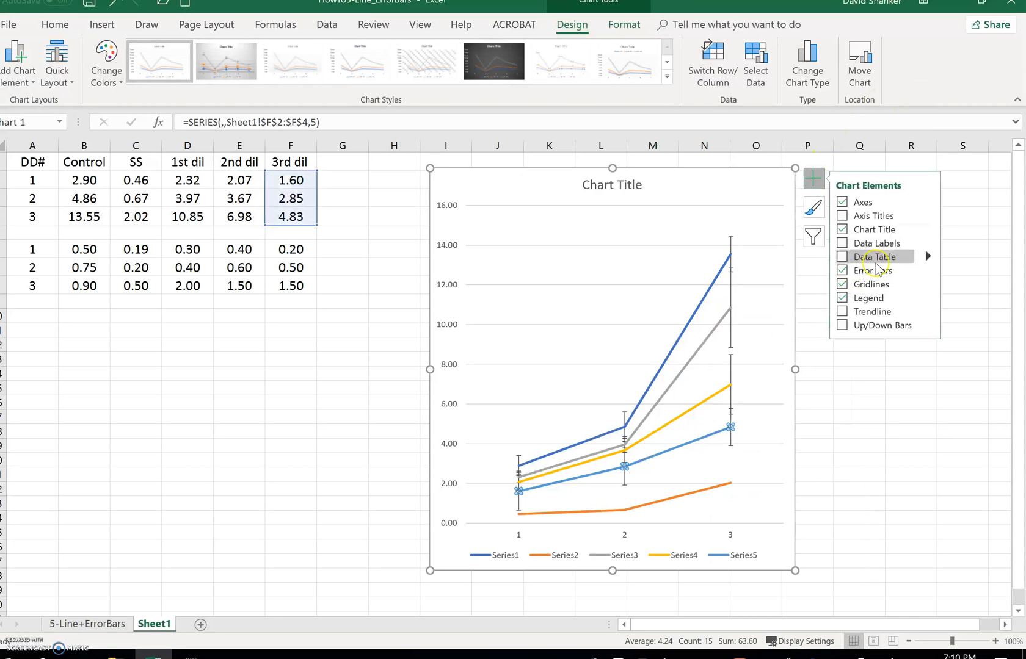
Step: Set the 3rd dil line's error bars to custom, using F6:F8 for both the positive and negative error values
click(927, 270)
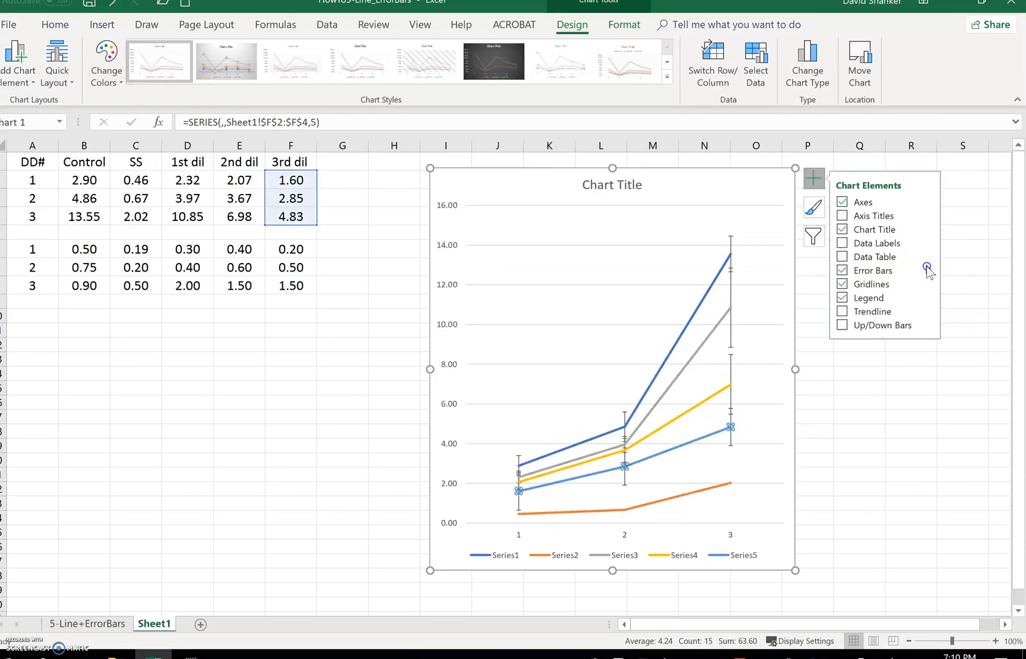
click(766, 335)
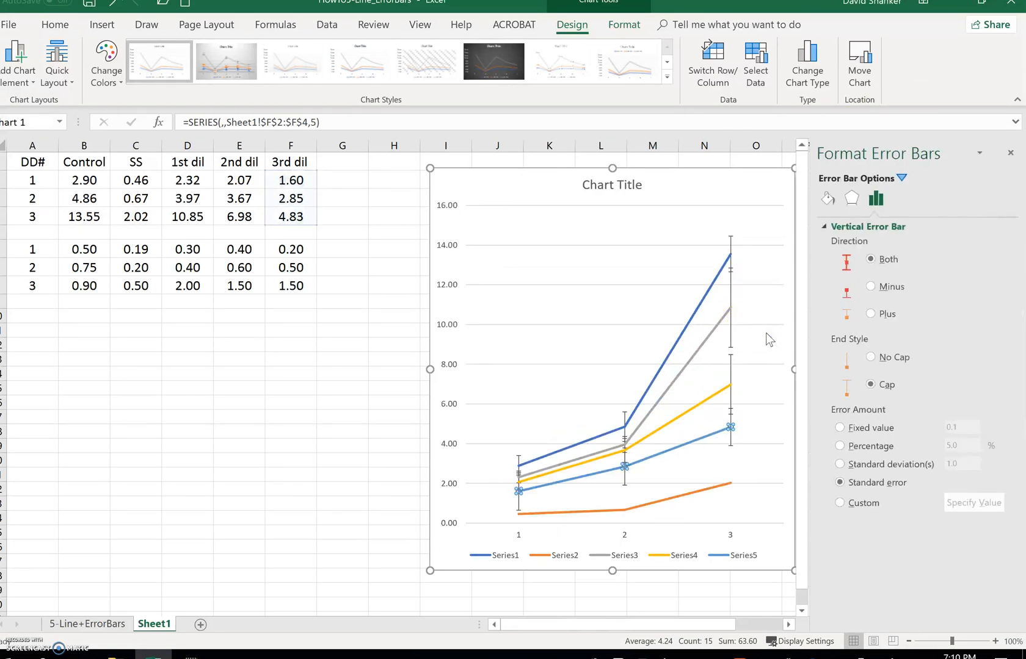
click(877, 516)
click(962, 505)
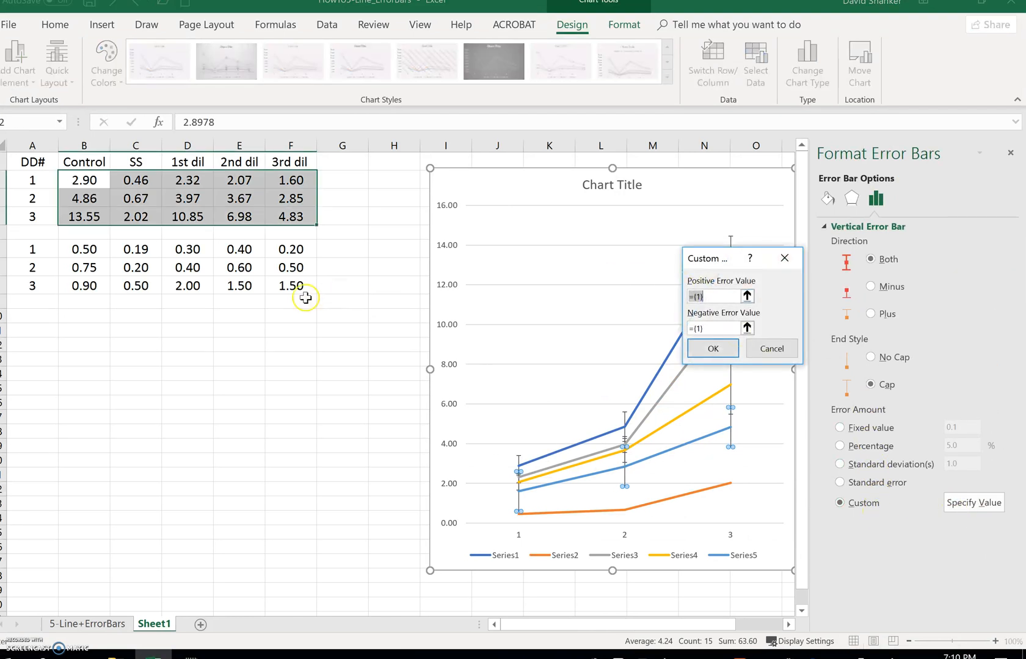
drag(293, 252, 292, 285)
click(747, 328)
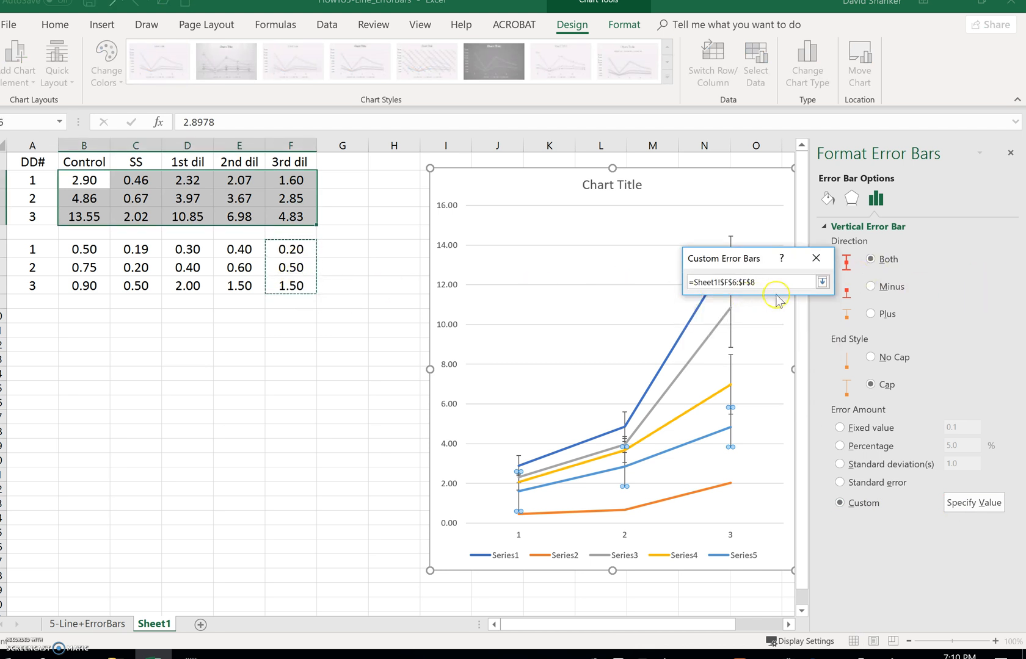
click(823, 281)
click(744, 352)
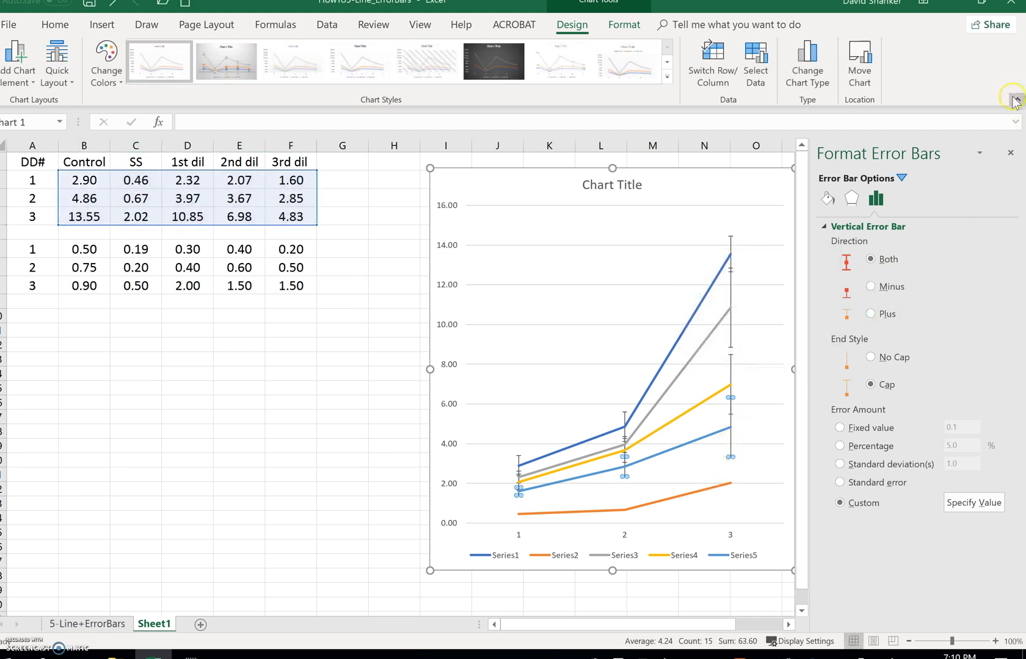
click(1010, 153)
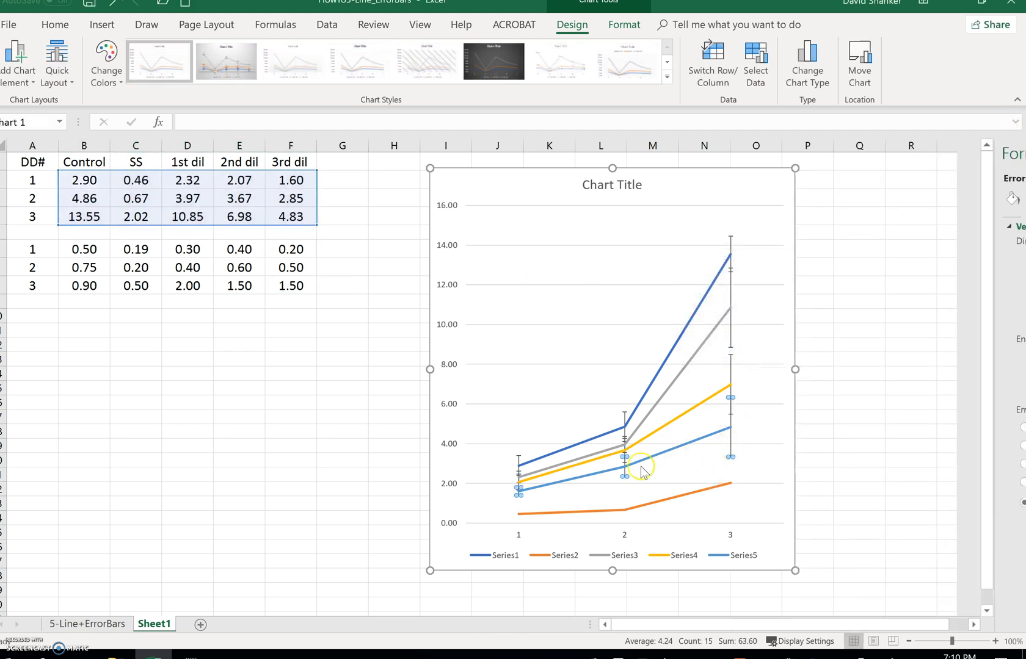
Step: Add error bars to the SS line (Series2) only
click(653, 503)
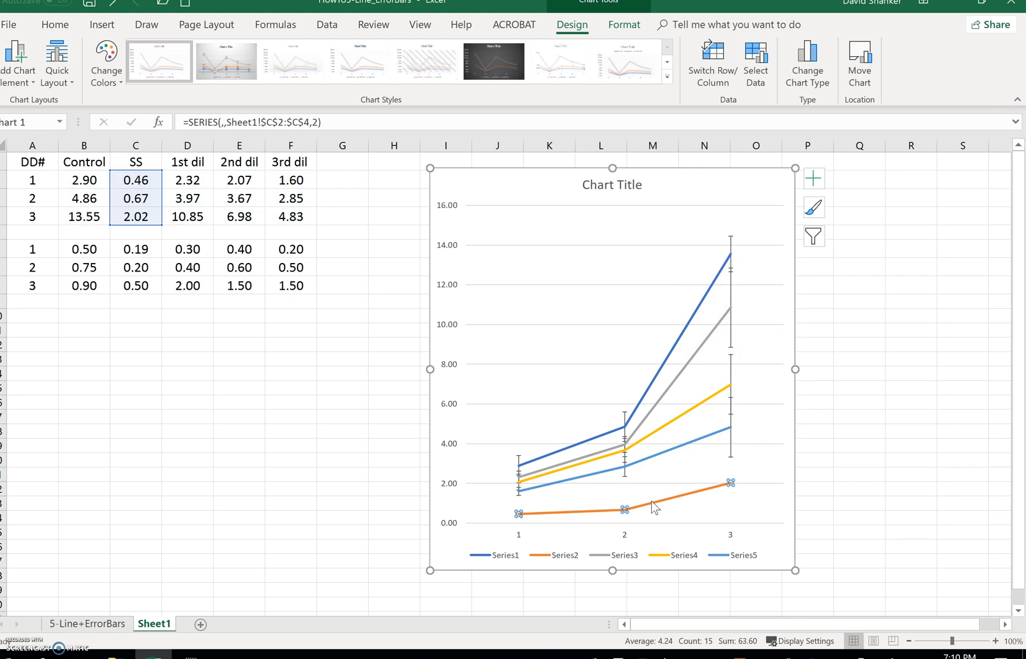
right_click(652, 504)
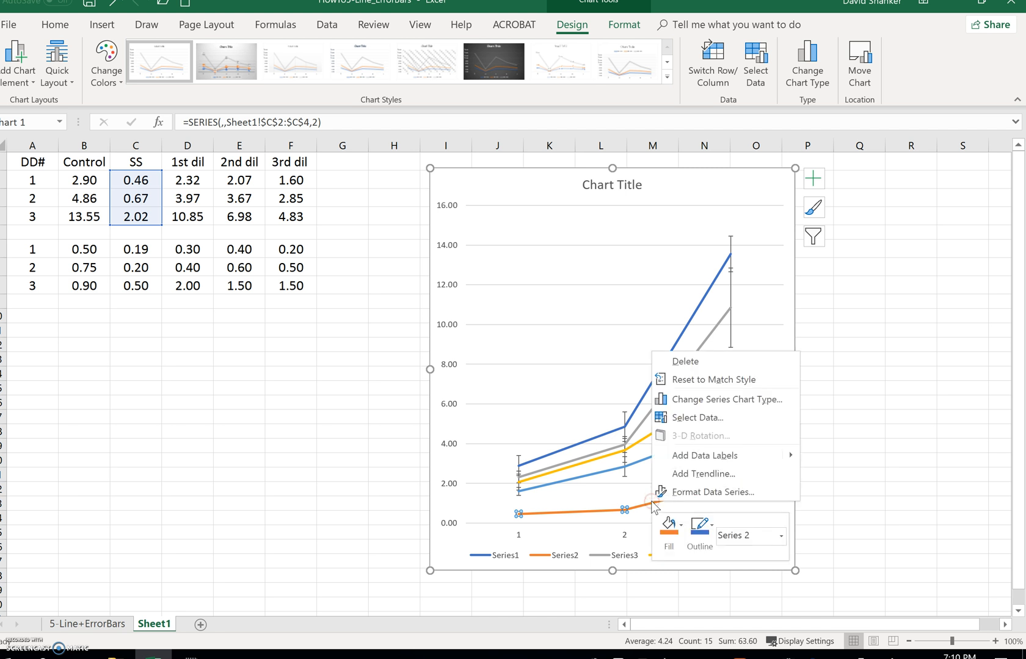
key(Escape)
click(815, 183)
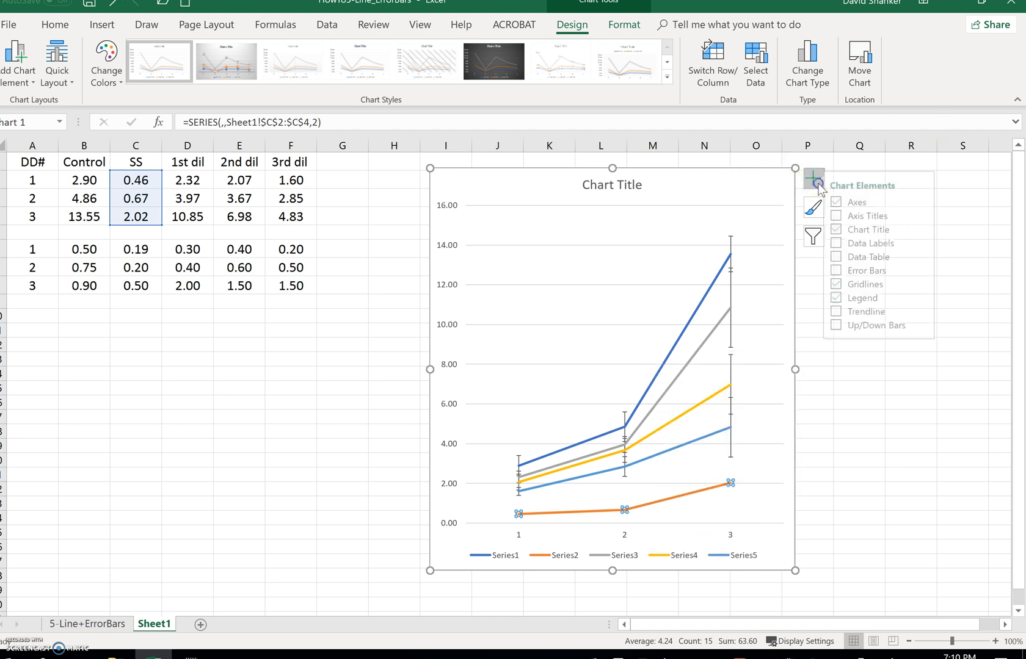
click(842, 270)
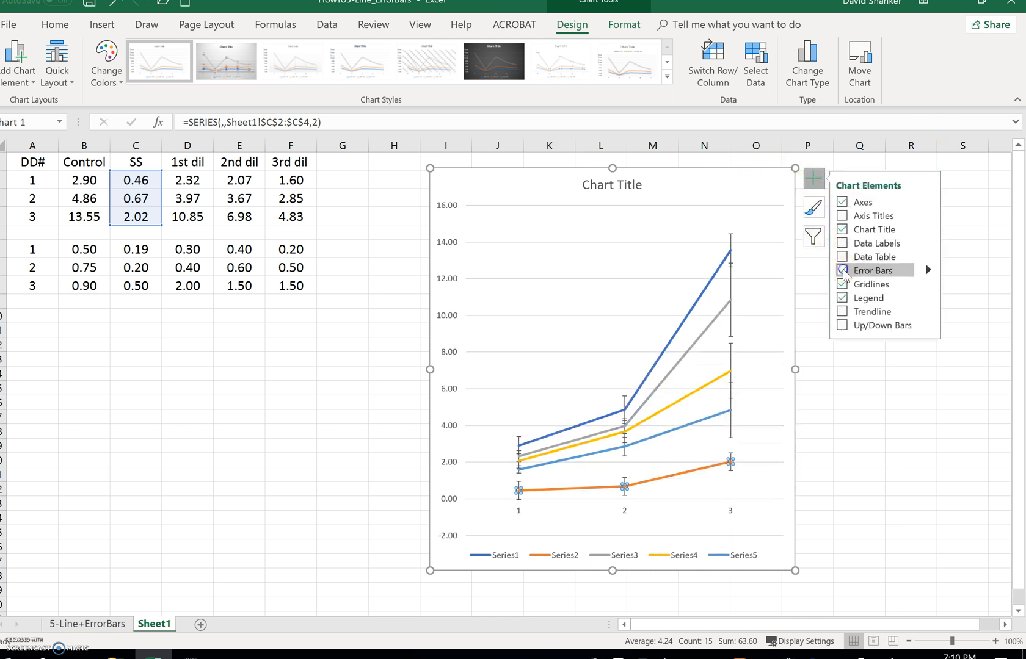
Step: Set the SS line's error bars to custom, using C6:C8 for both the positive and negative error values
click(925, 270)
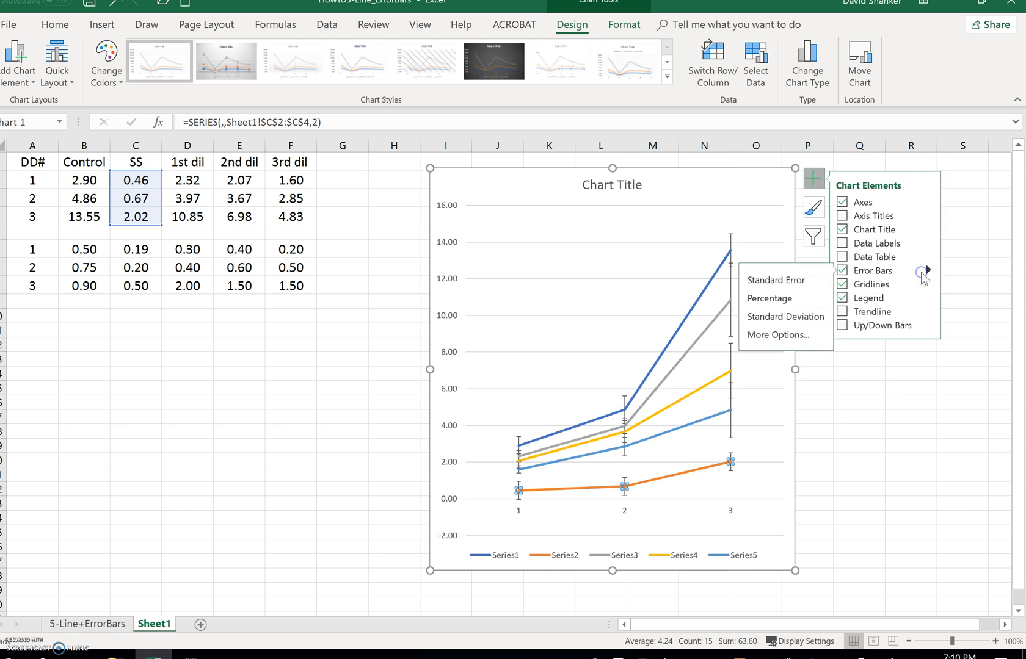
click(768, 347)
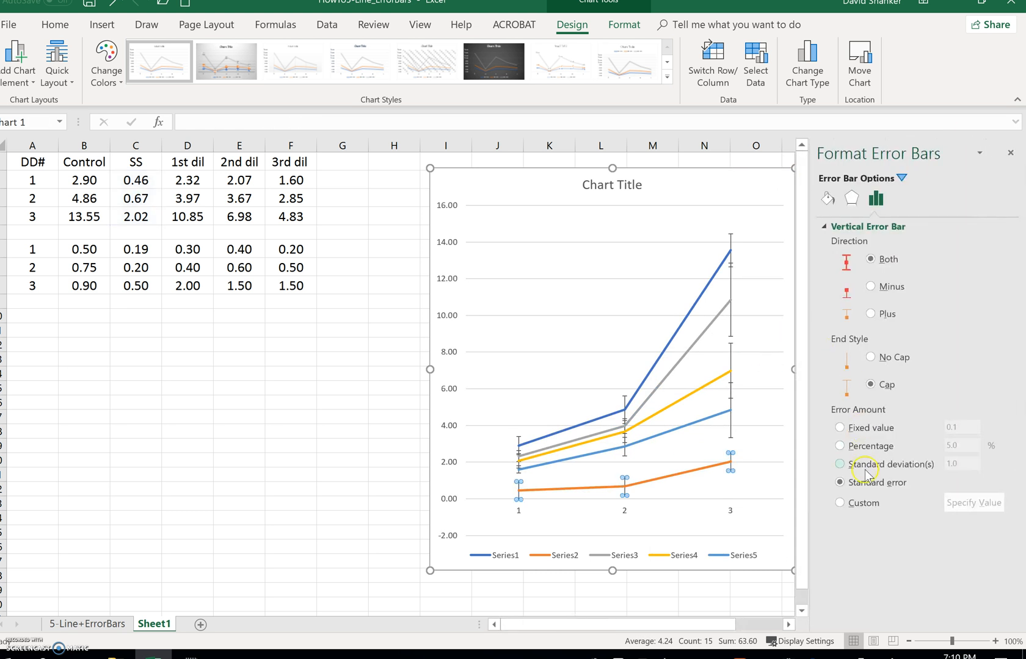
click(858, 504)
click(973, 502)
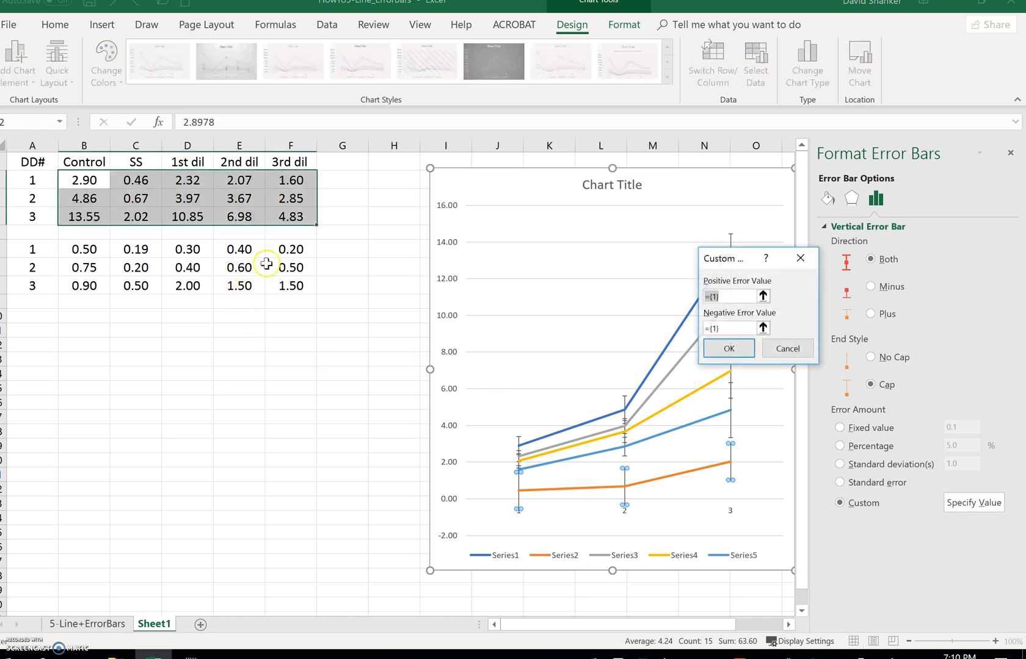
drag(133, 251, 135, 286)
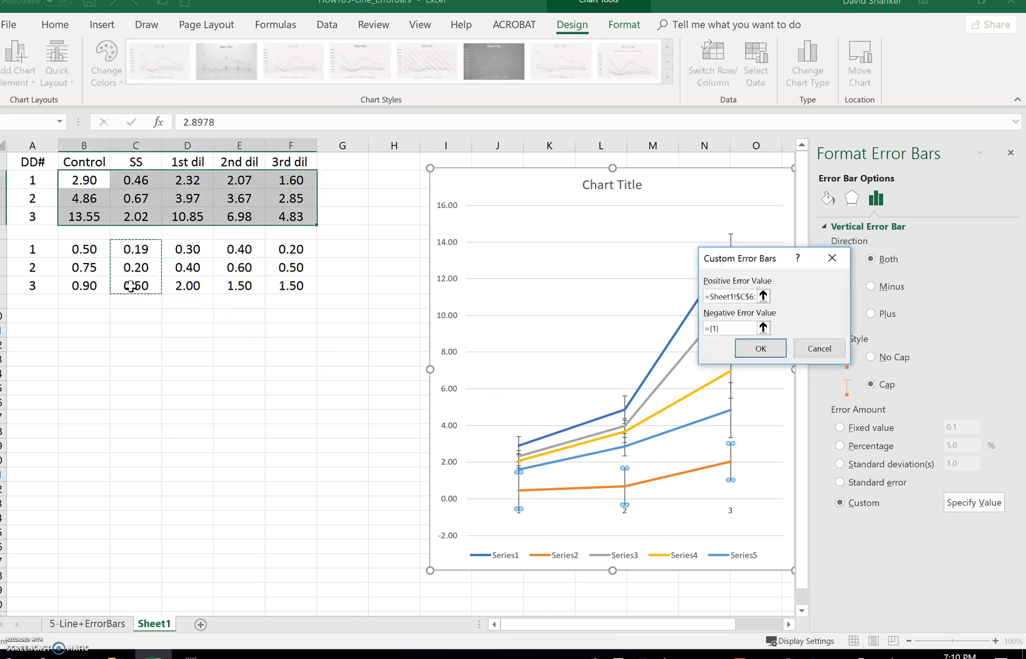
click(763, 328)
click(134, 246)
drag(135, 246, 135, 284)
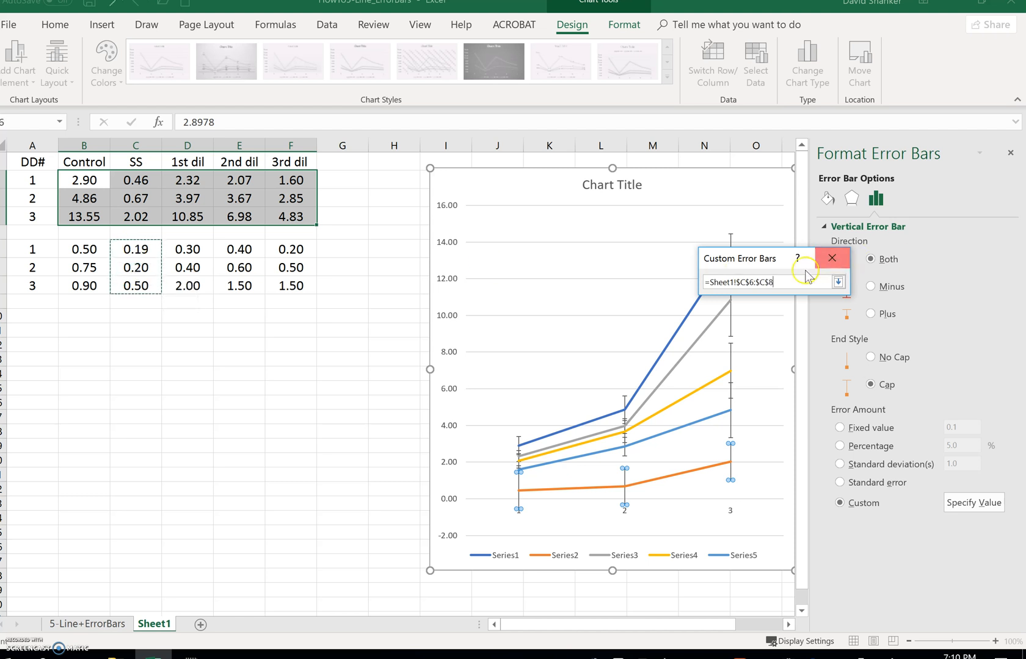
click(838, 282)
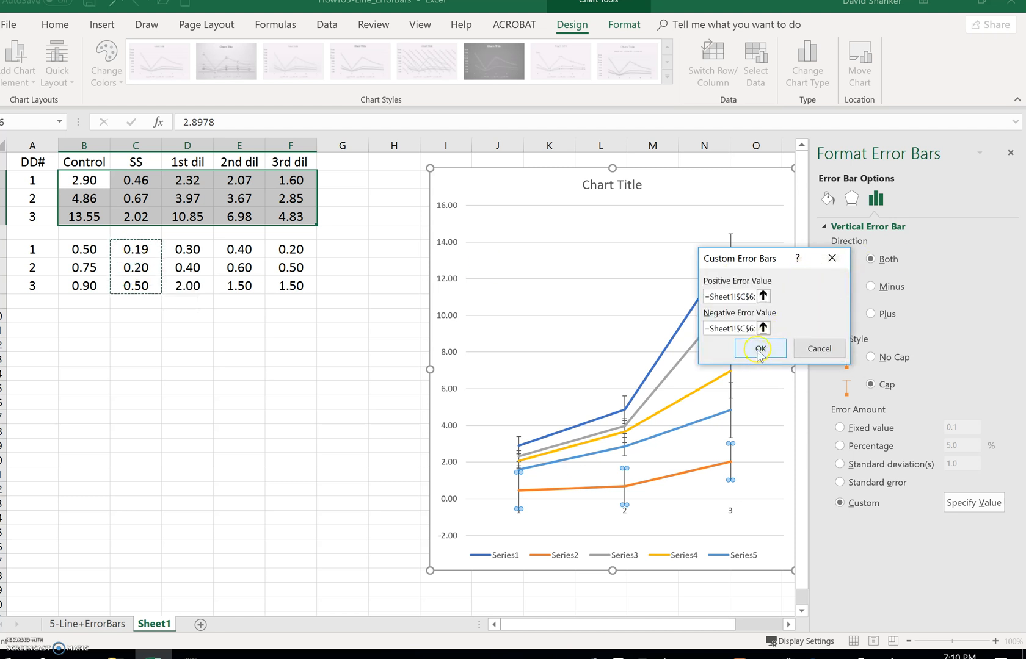
click(761, 349)
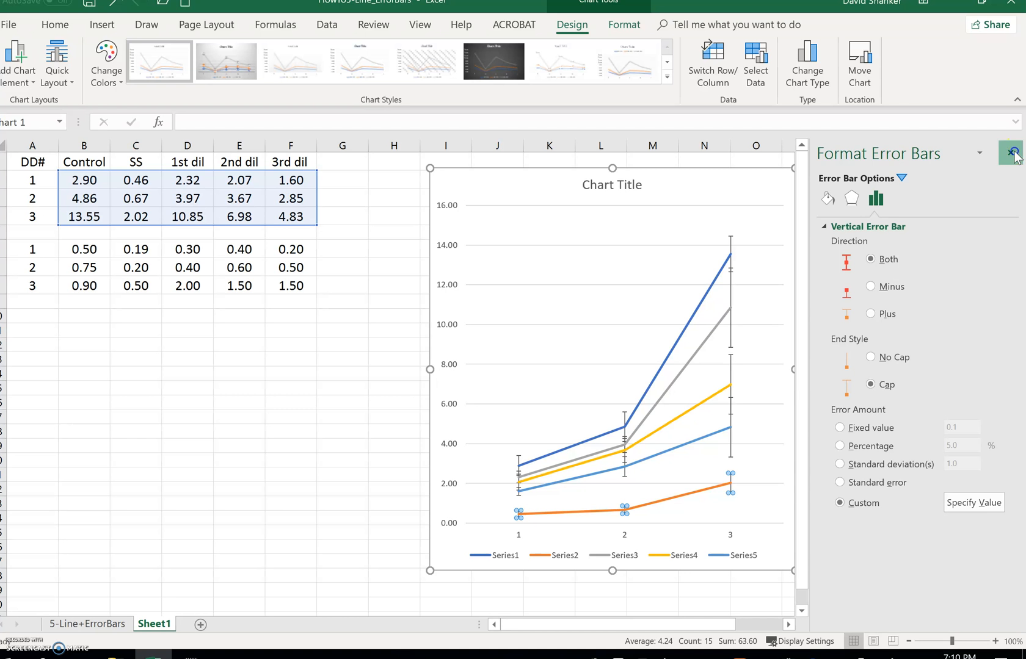
click(1011, 153)
Step: Narrow the chart by moving its right edge inward to within column N
drag(795, 369, 716, 373)
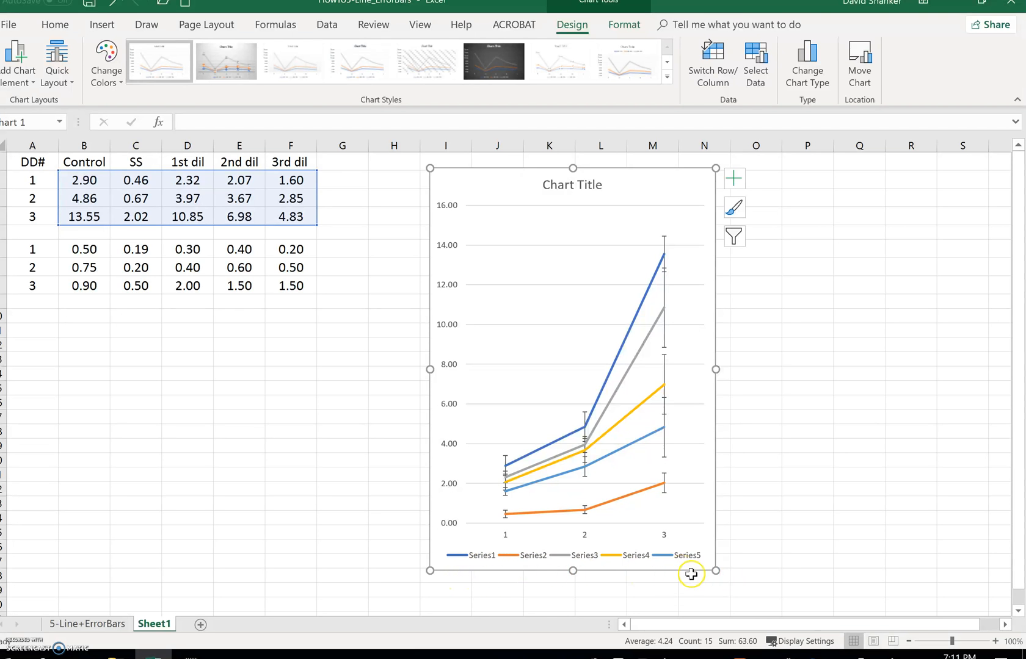
click(545, 451)
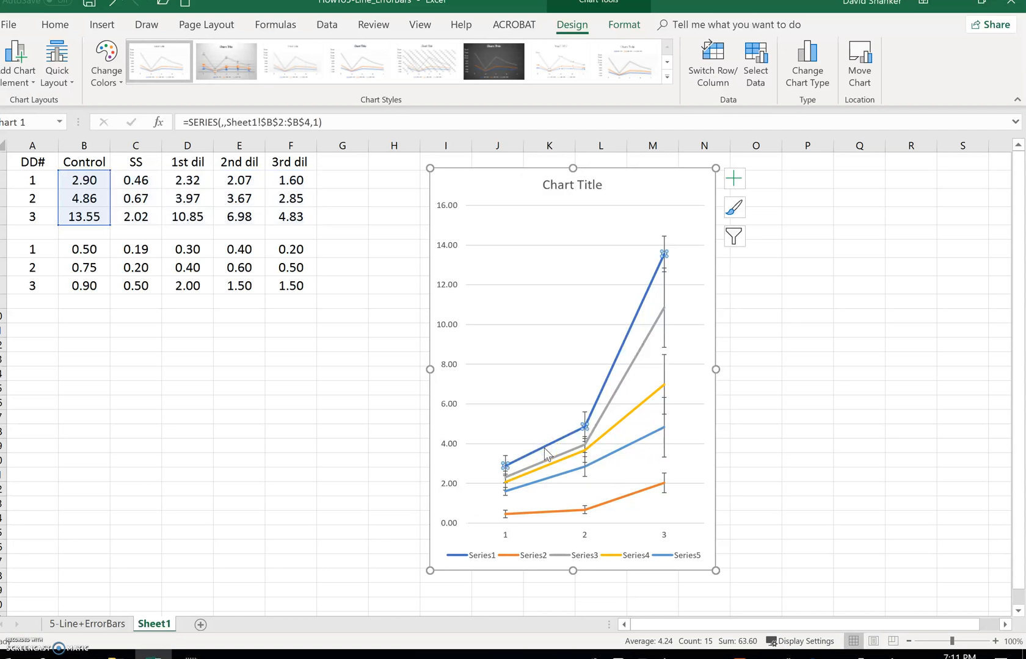
click(509, 556)
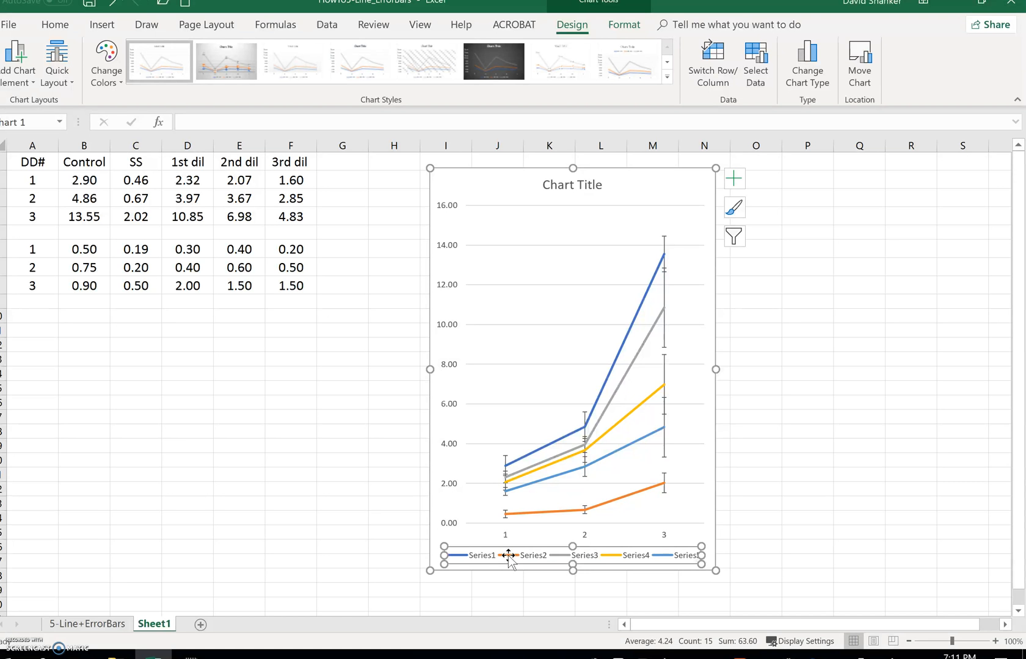
click(620, 381)
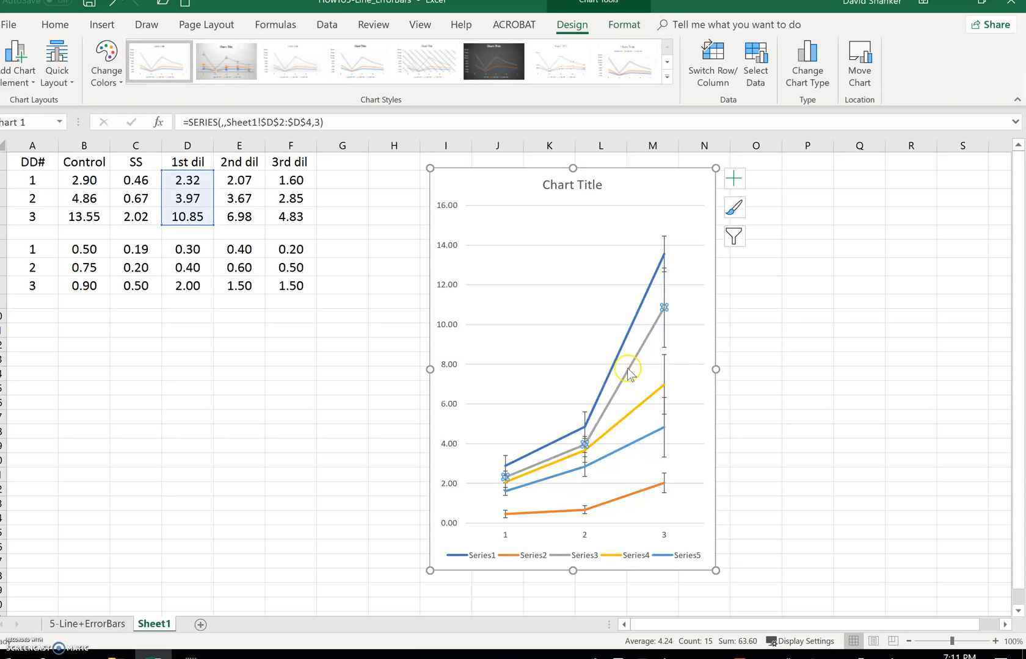
click(858, 285)
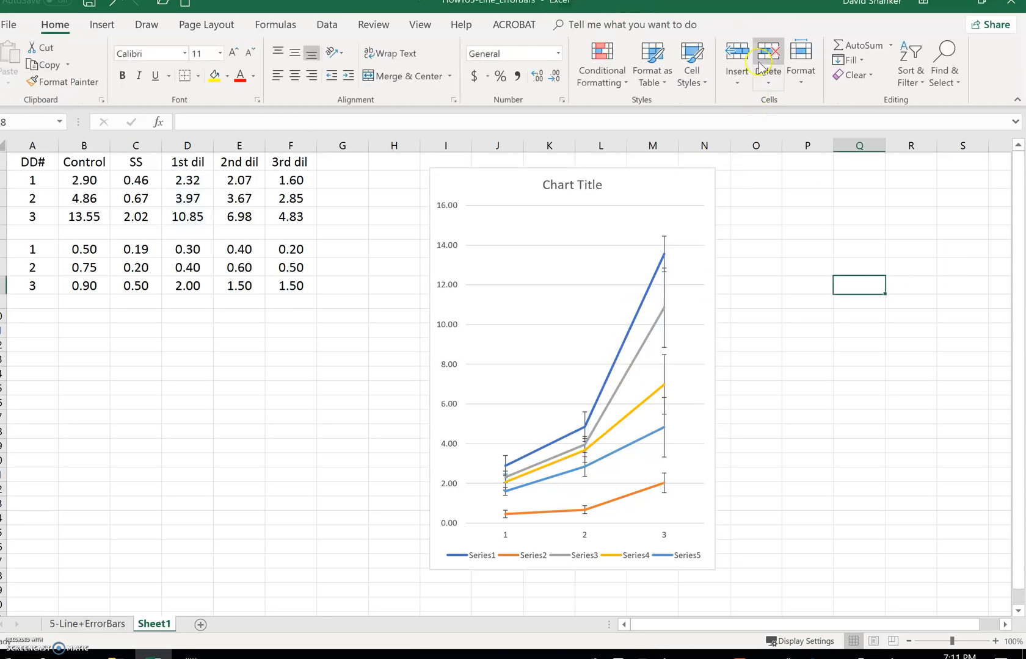
Step: Edit the chart's source data to name Series1 from the Control header in cell B1
click(613, 195)
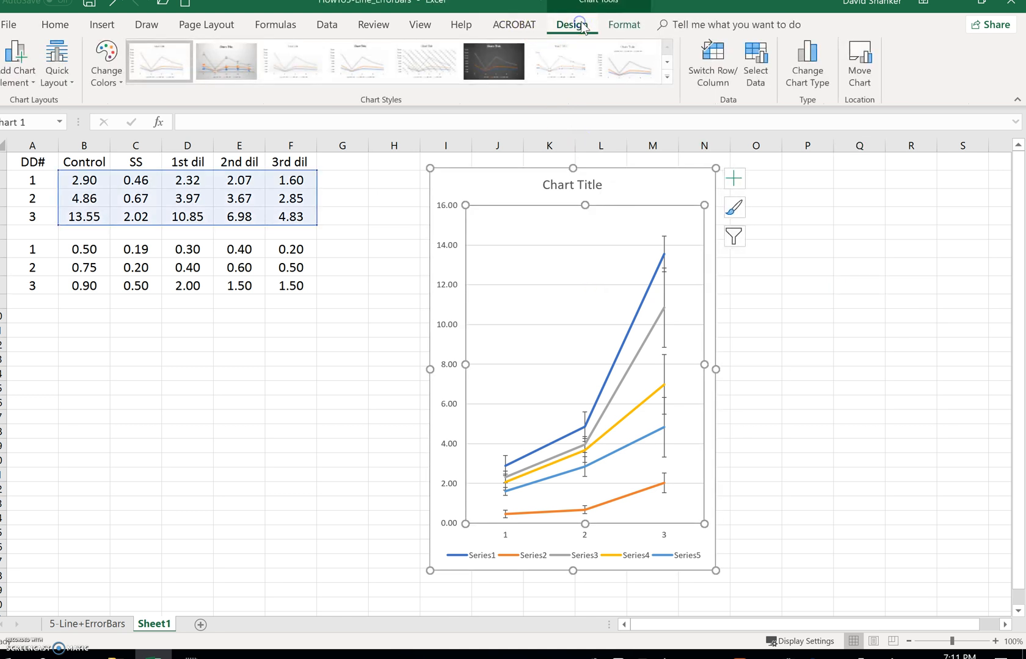
click(751, 62)
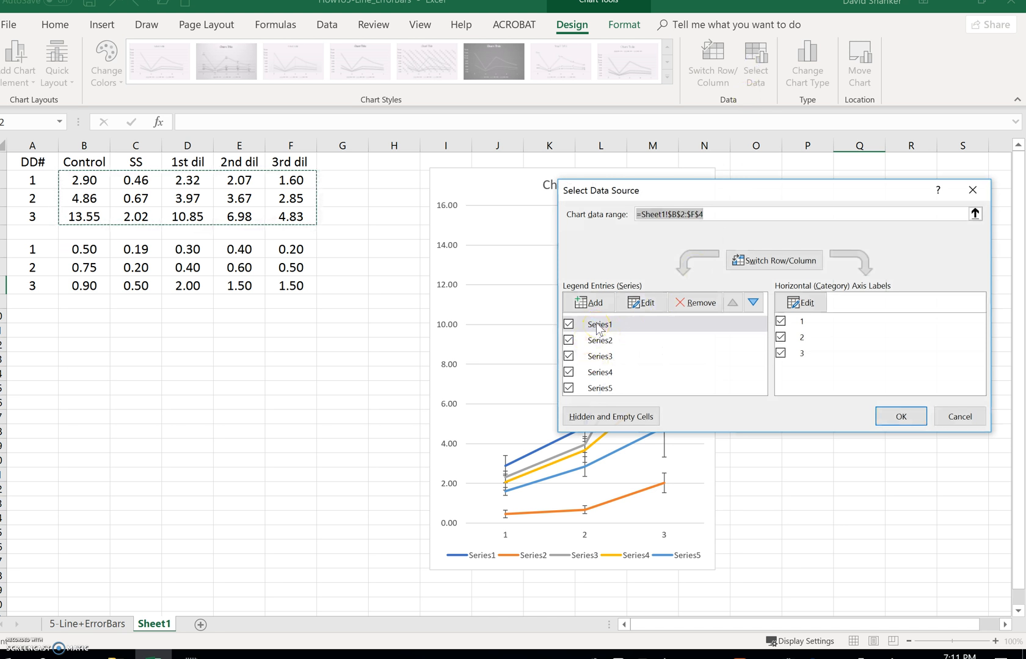
click(646, 303)
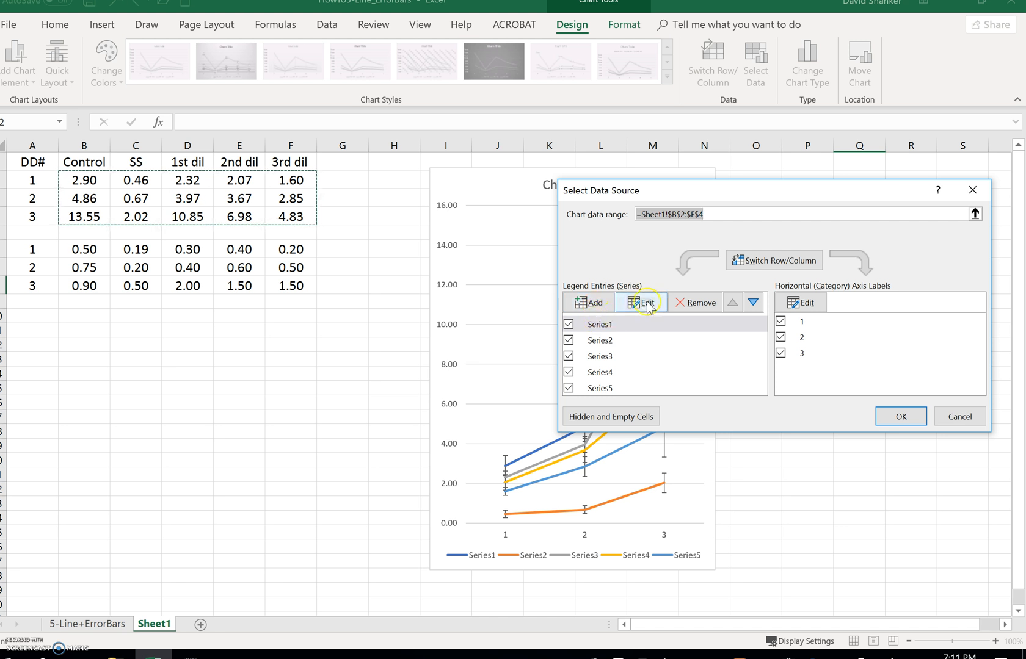
click(93, 164)
click(801, 353)
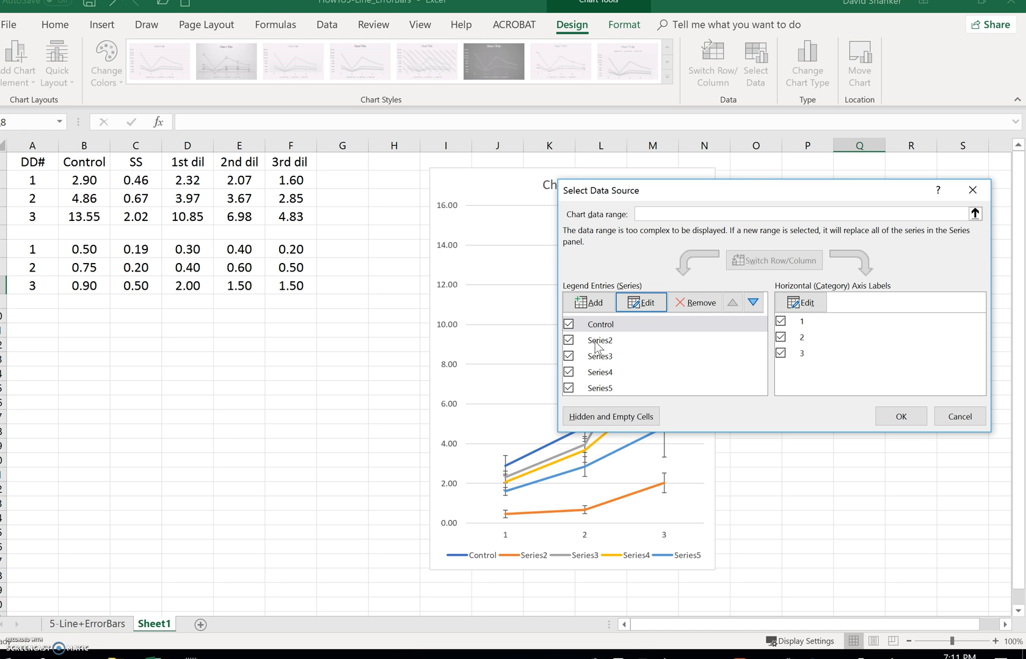
Step: Name Series2 from the 1st dil header in cell D1
click(596, 346)
click(635, 303)
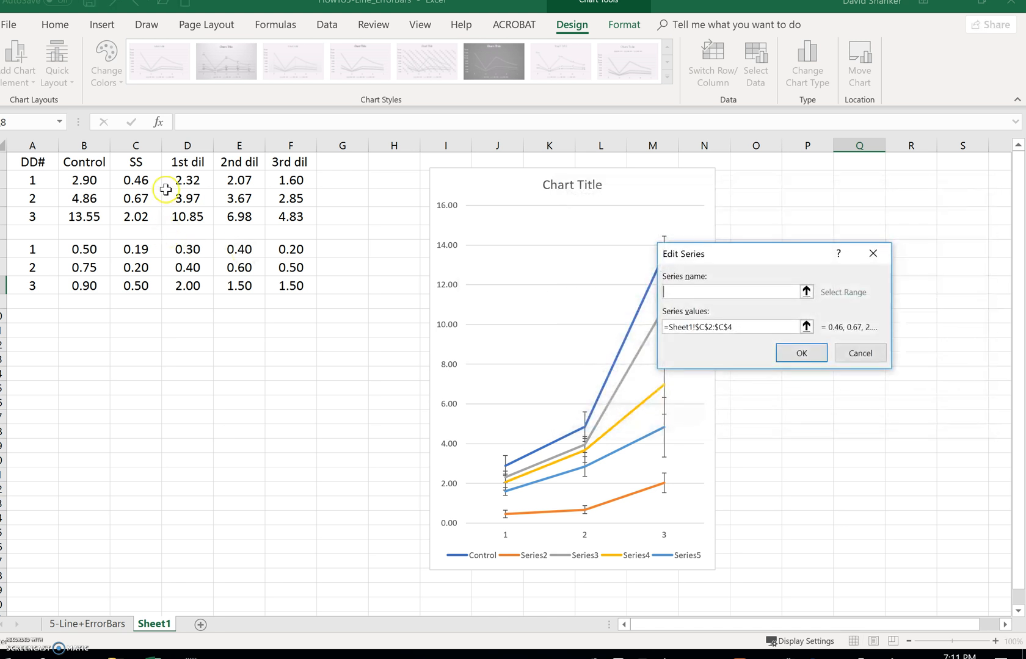
click(183, 162)
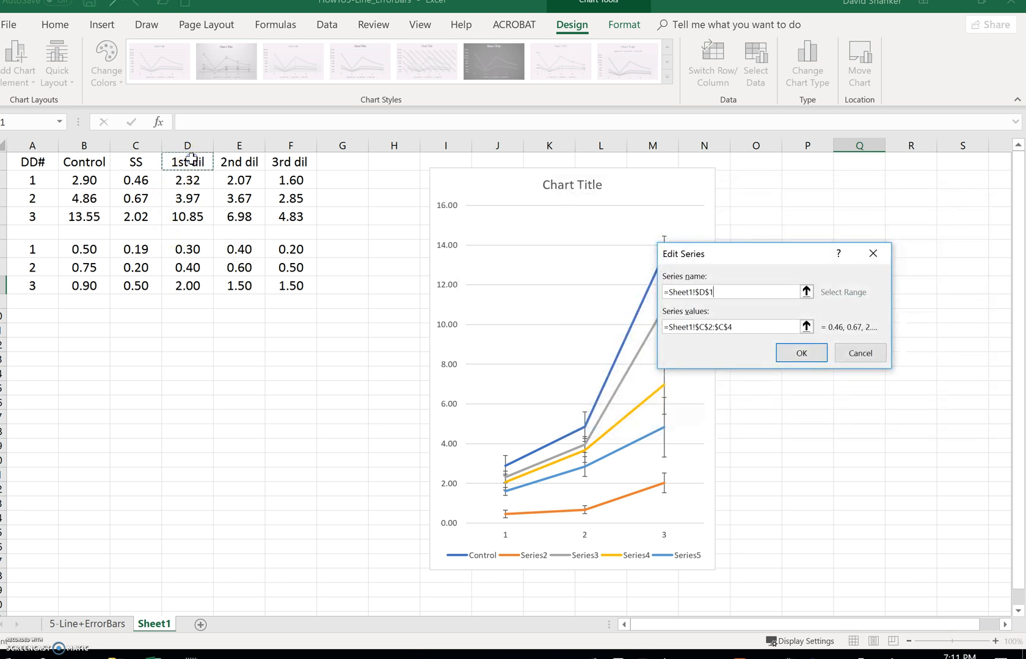
click(798, 357)
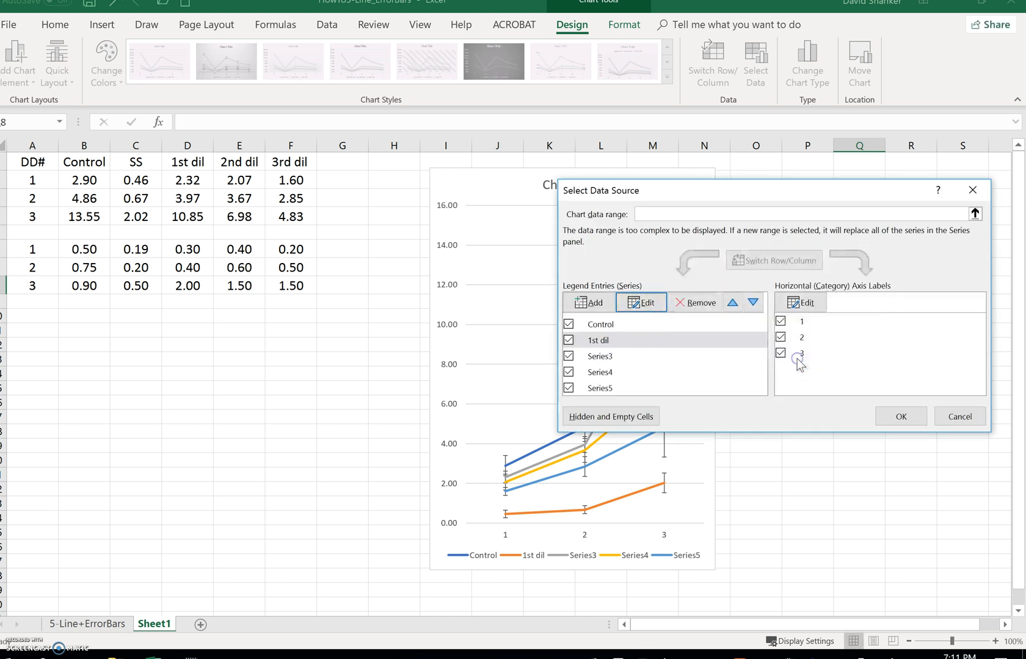
Step: Name Series3 from the 1st dil header in cell D1
click(601, 360)
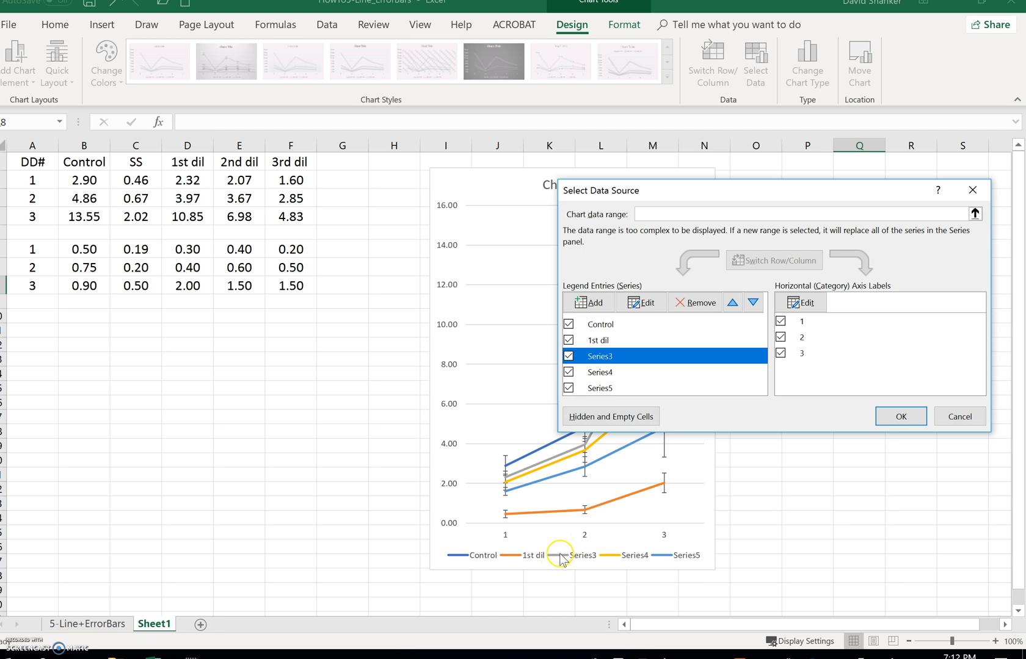
click(609, 341)
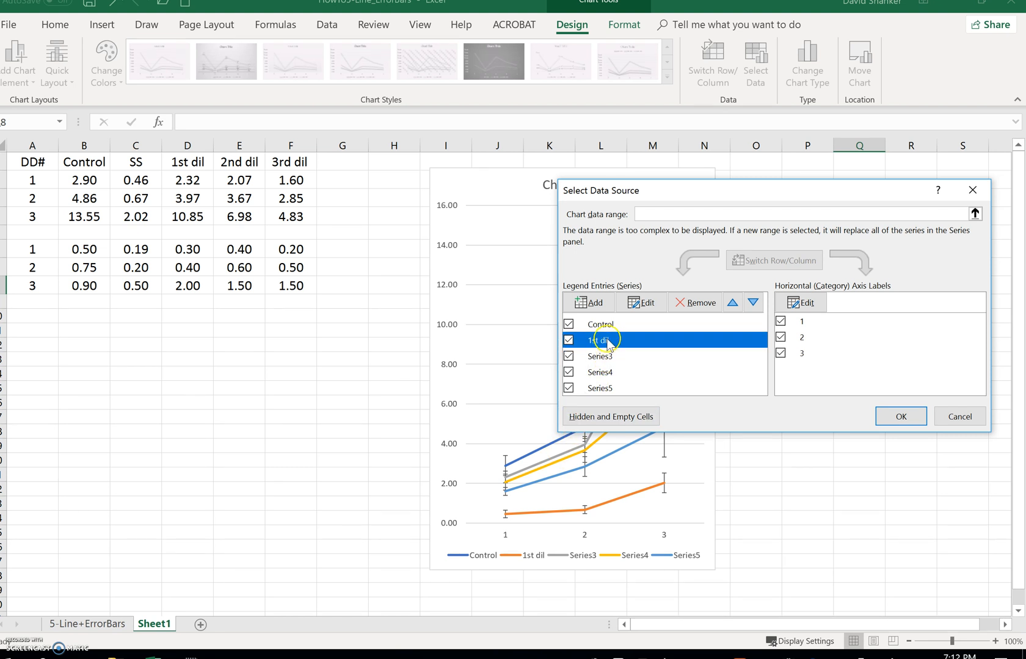
click(608, 356)
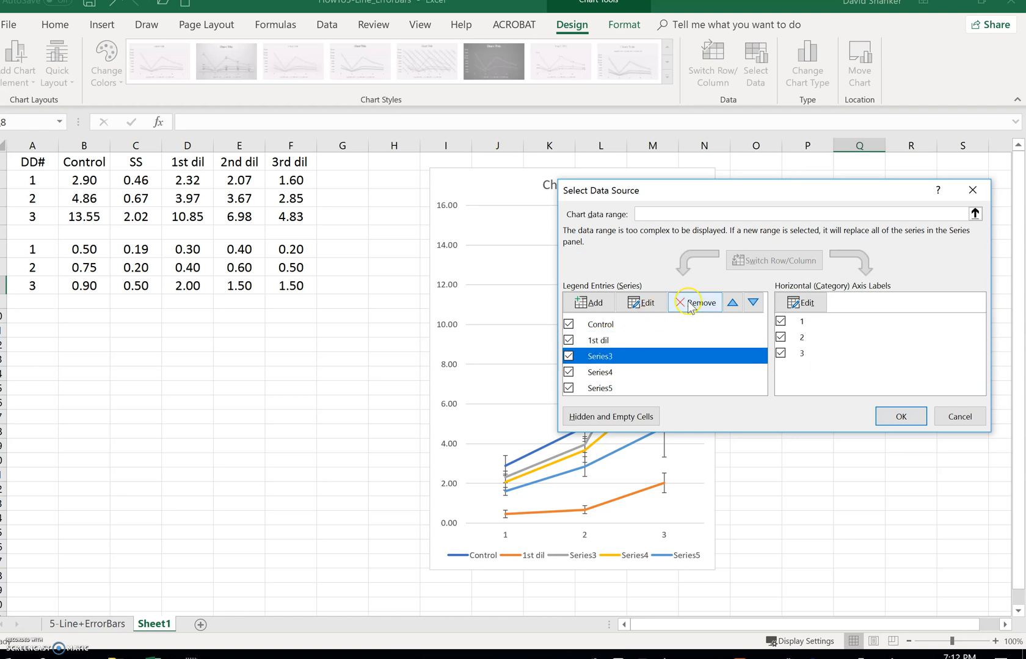
click(642, 303)
click(184, 163)
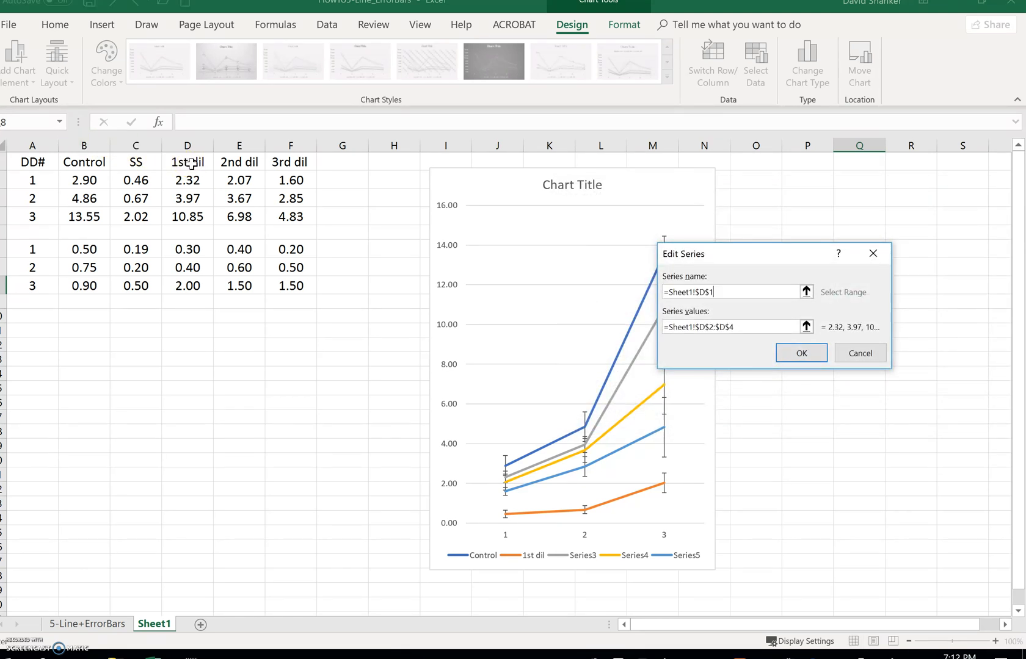
click(797, 354)
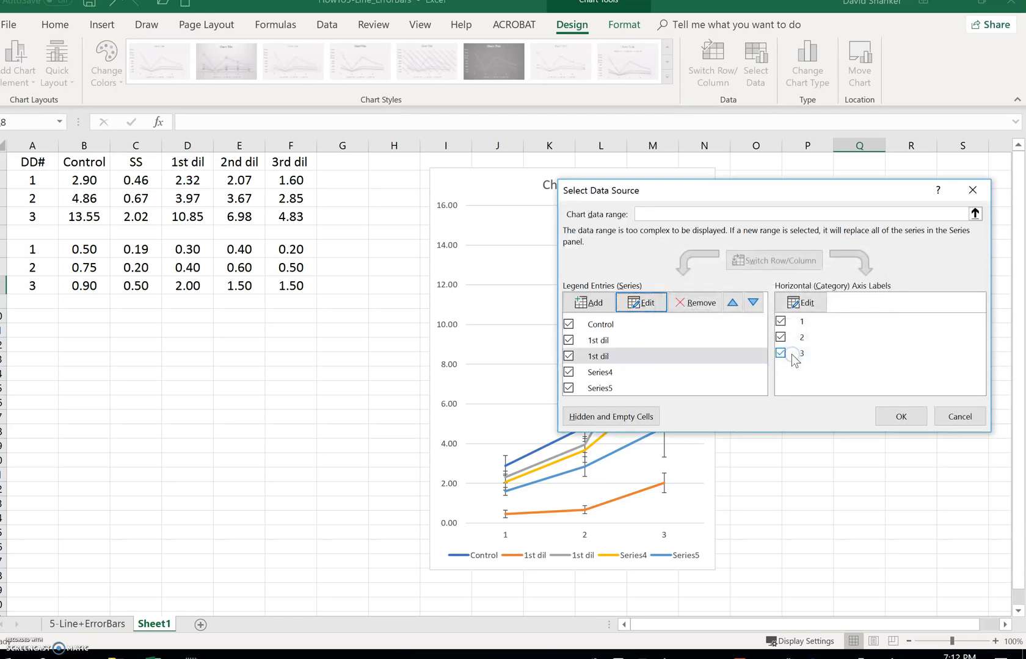
Step: Change the second series' name reference to the Control header in cell B1
click(595, 341)
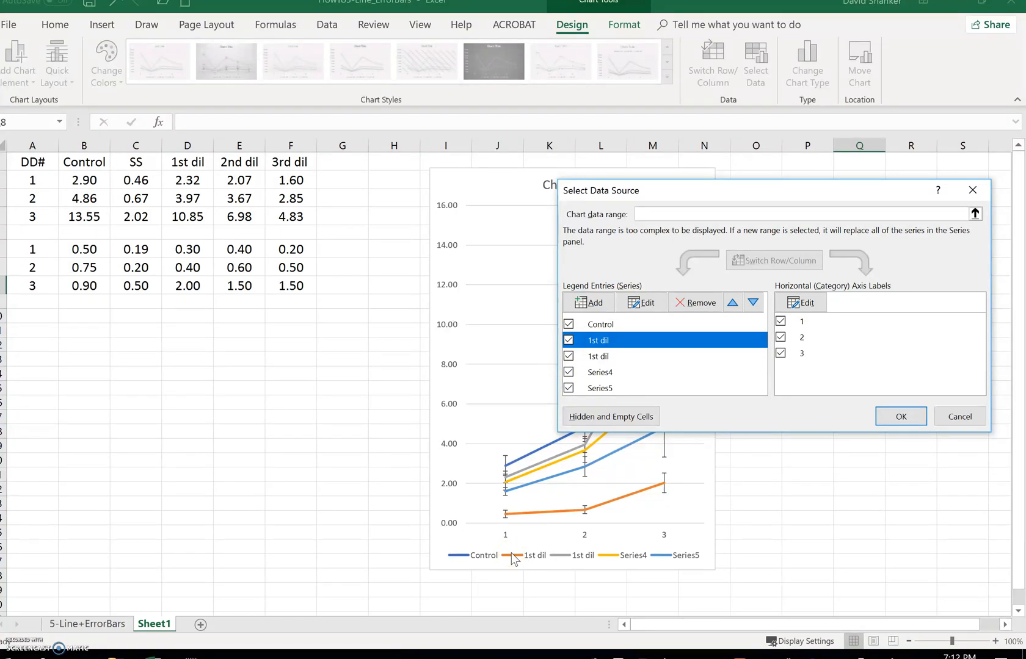
click(529, 517)
click(651, 306)
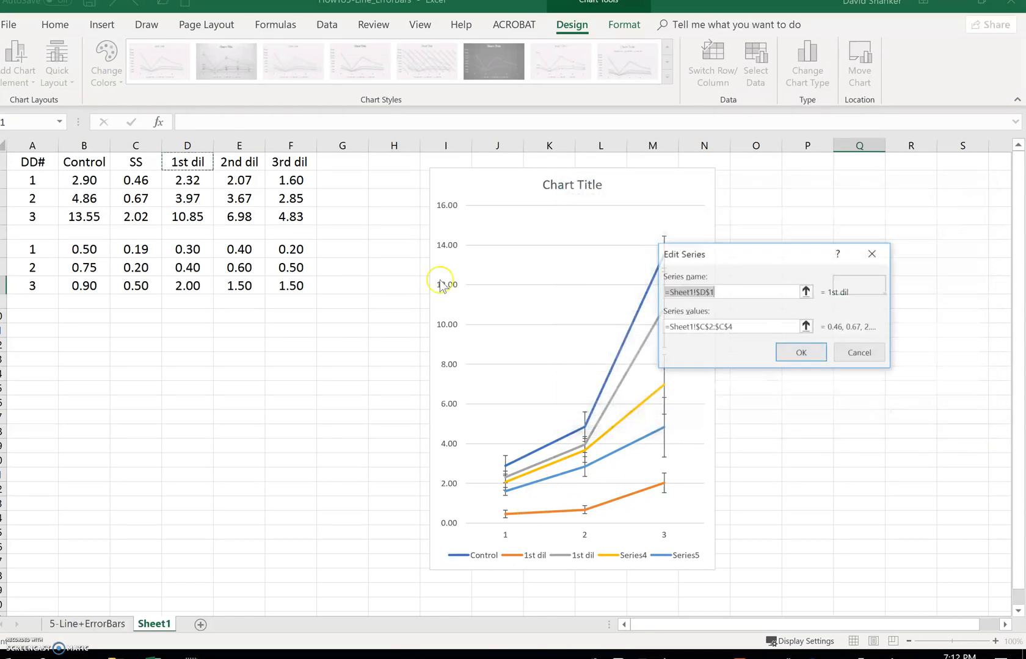
click(87, 162)
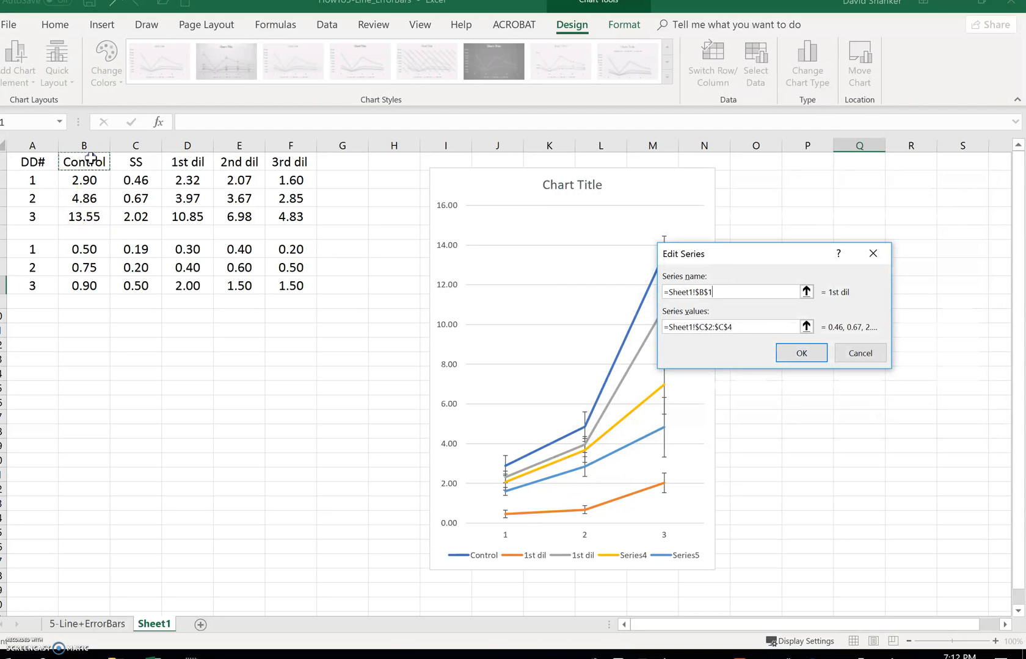
click(803, 354)
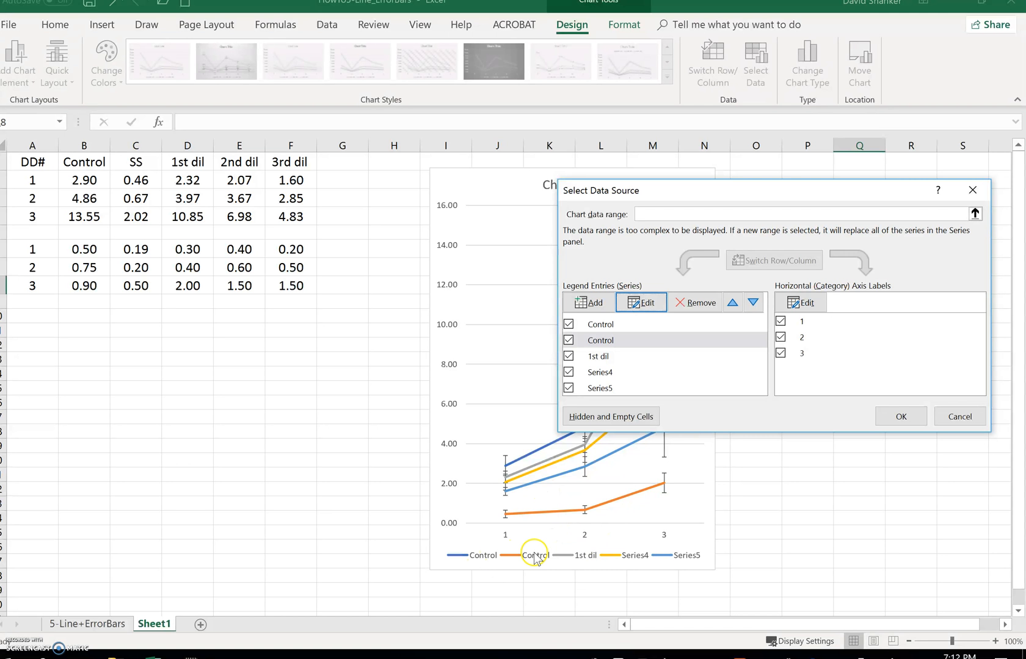
Step: Correct the second series' name reference to the SS header in cell C1
click(607, 342)
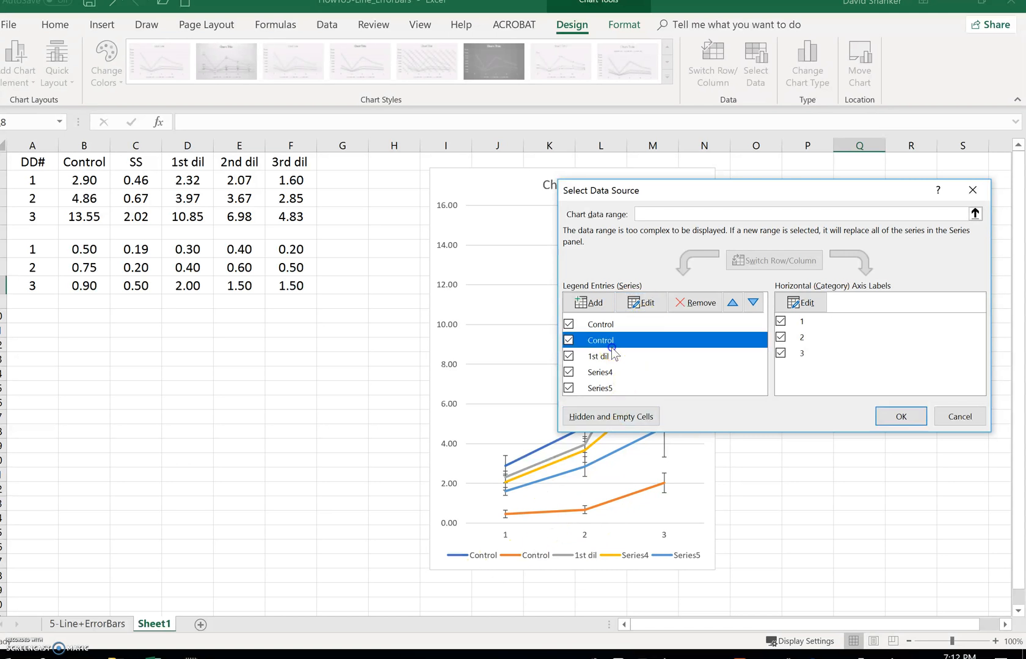
click(641, 303)
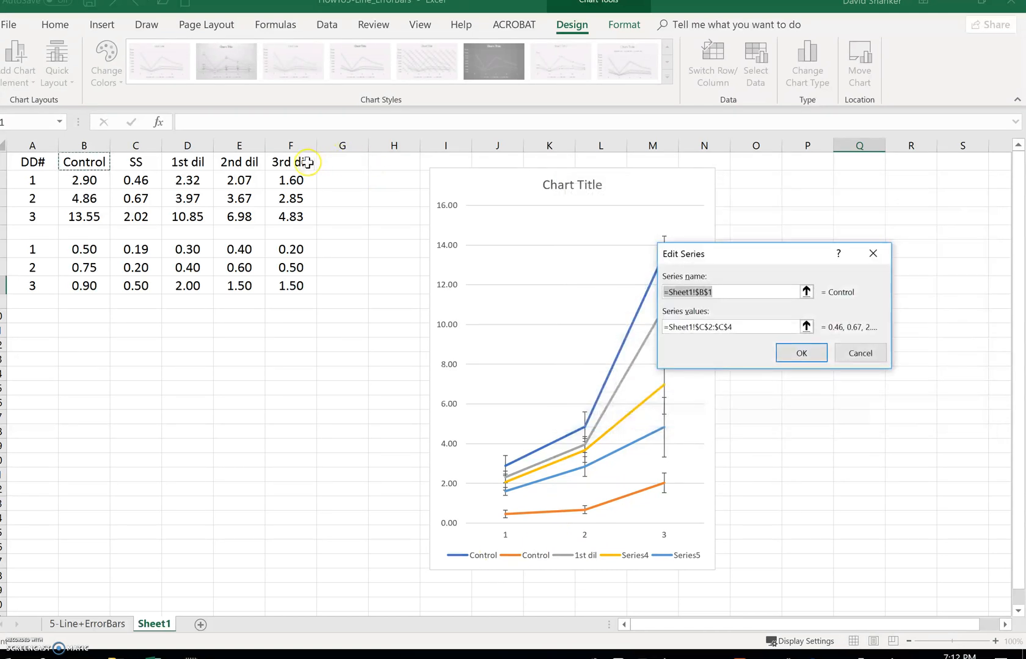
click(129, 163)
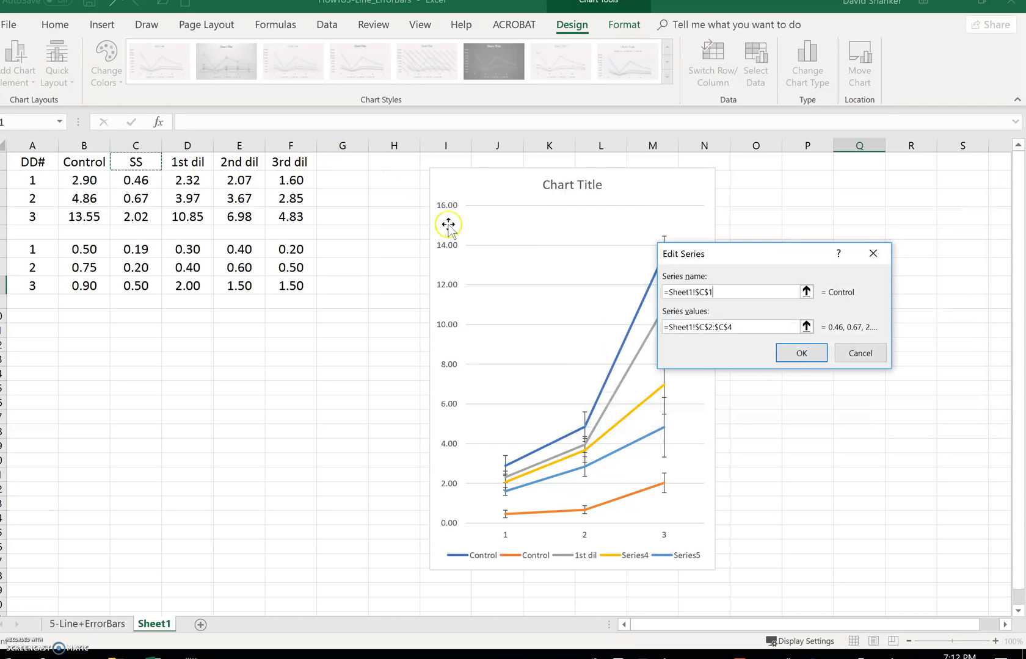
click(798, 355)
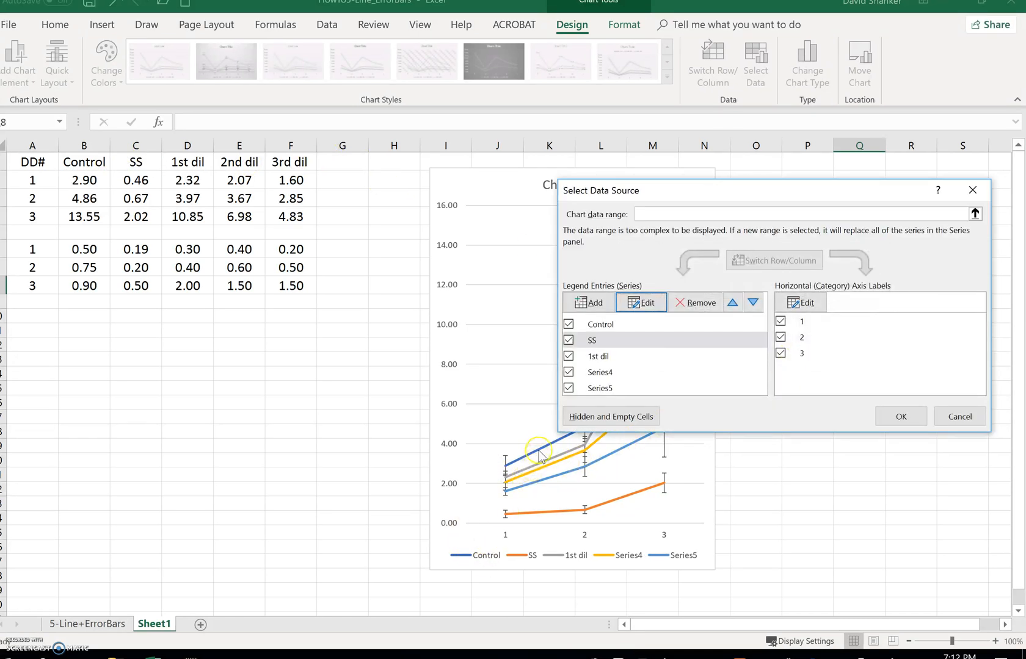
Step: Name Series4 from the 2nd dil header in cell E1
drag(770, 191, 973, 186)
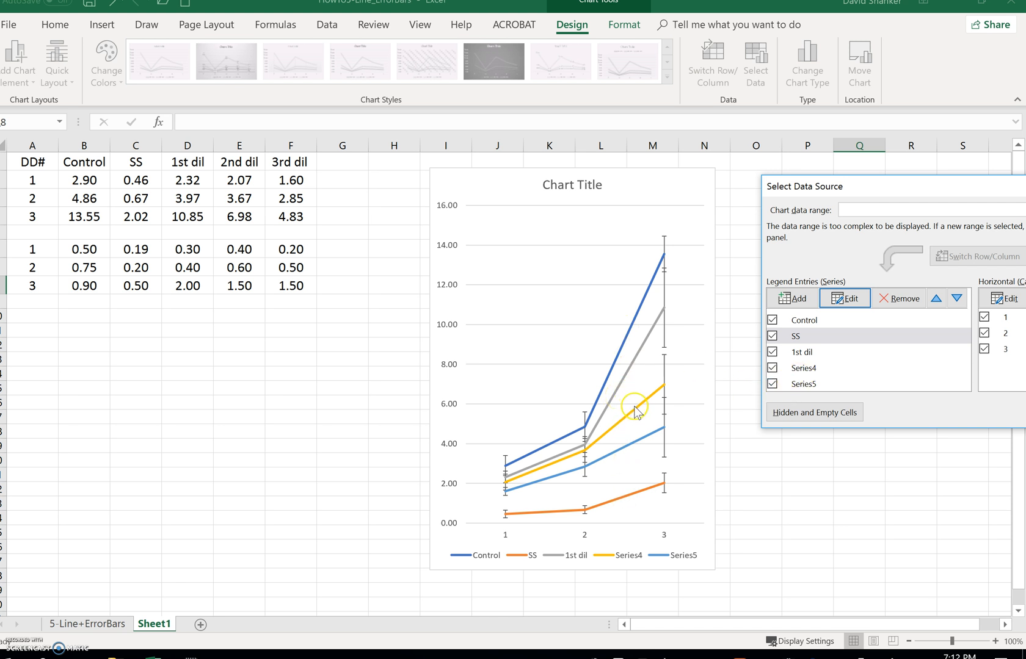
click(805, 368)
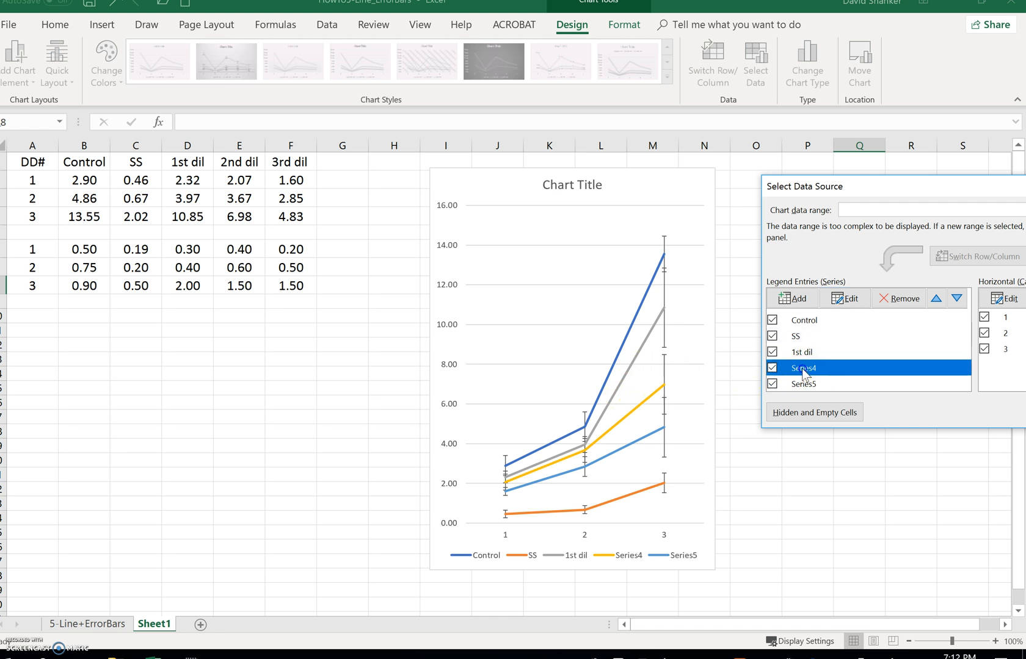
click(846, 298)
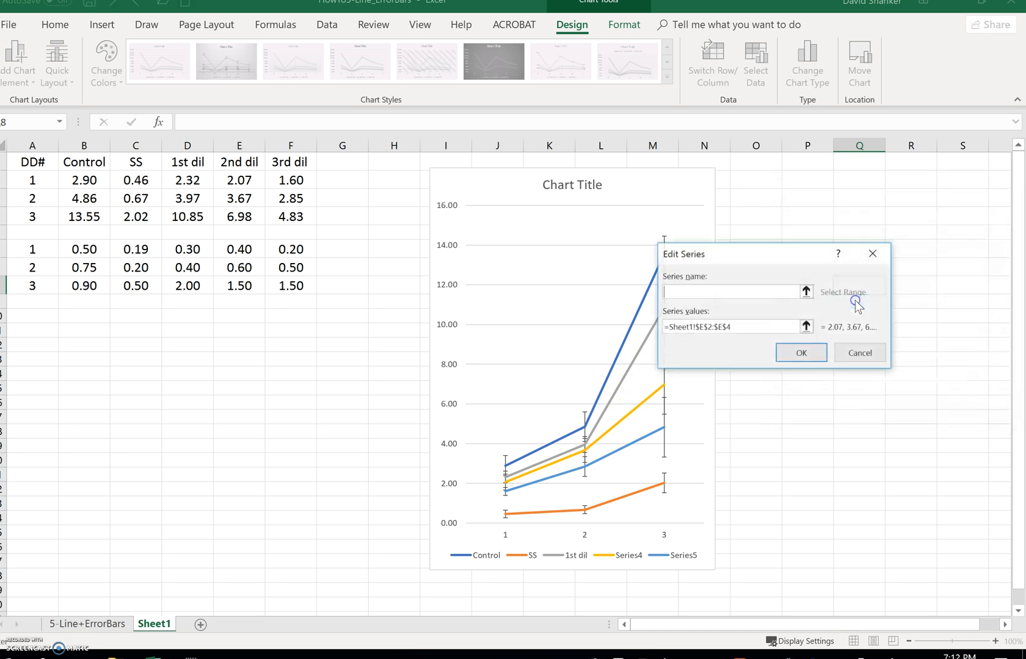
click(239, 162)
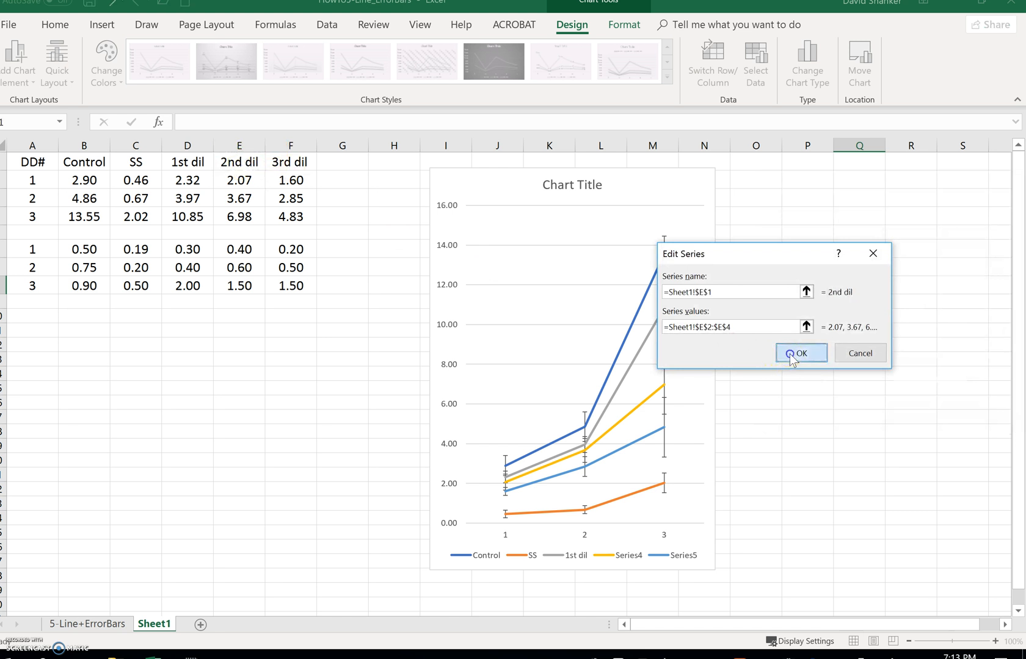
click(789, 354)
Step: Name Series5 from the 3rd dil header in cell F1, and close the source data dialog without applying the changes
click(793, 384)
click(846, 299)
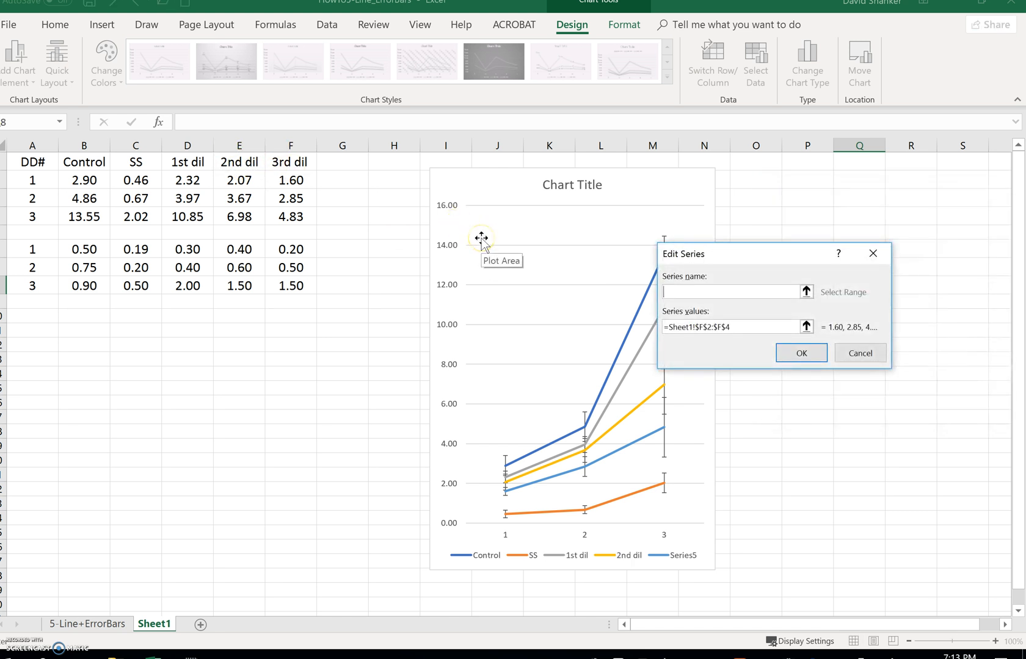
click(291, 163)
click(787, 360)
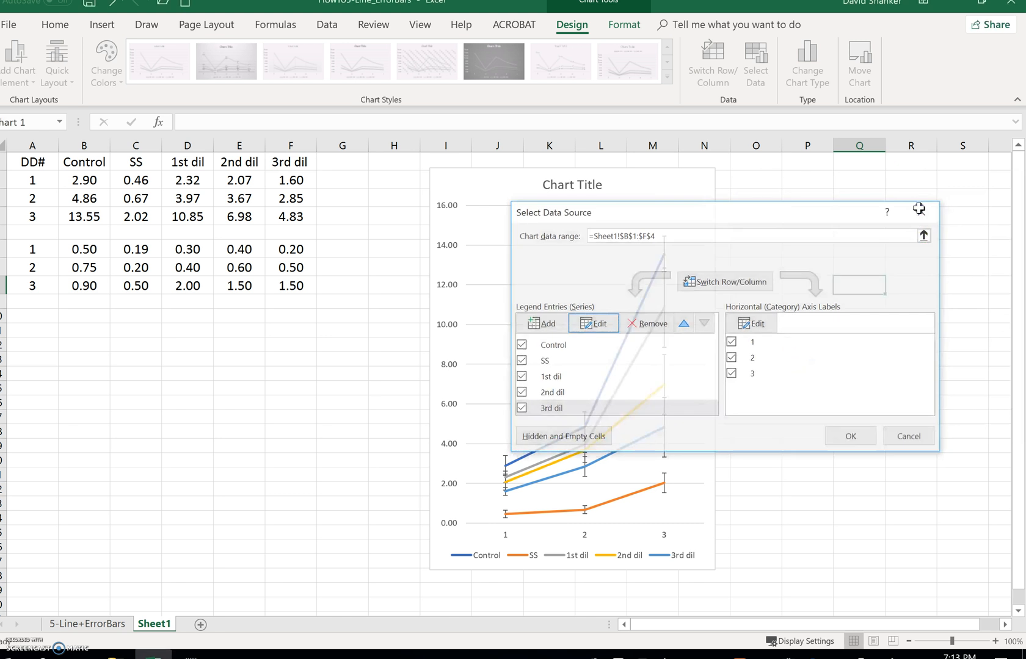
click(919, 209)
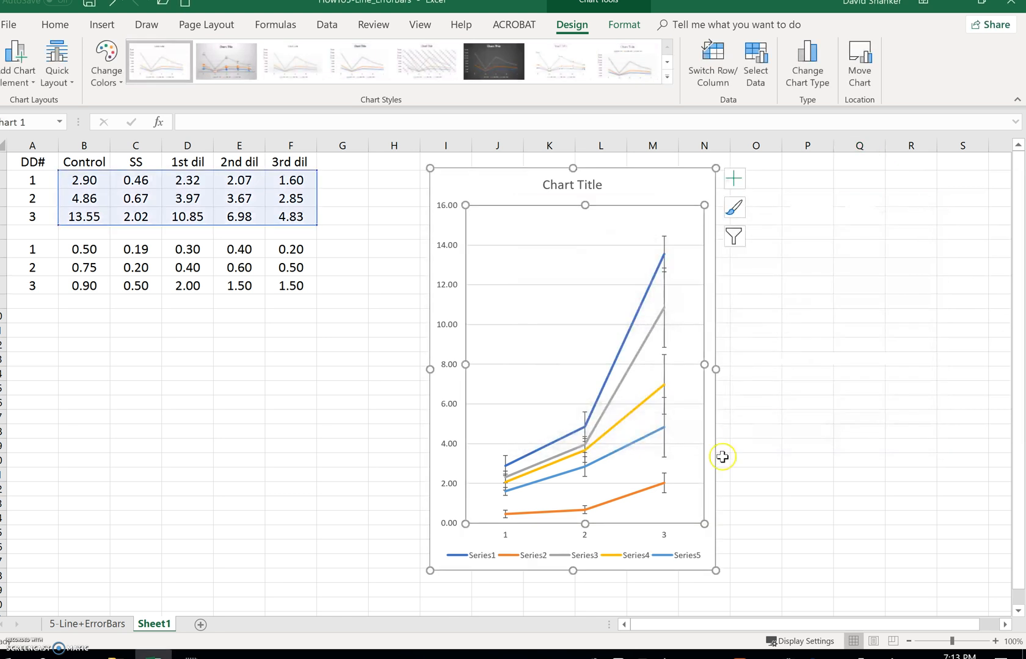
Step: Place the chart's legend on the right side of the plot and deselect the chart
click(736, 180)
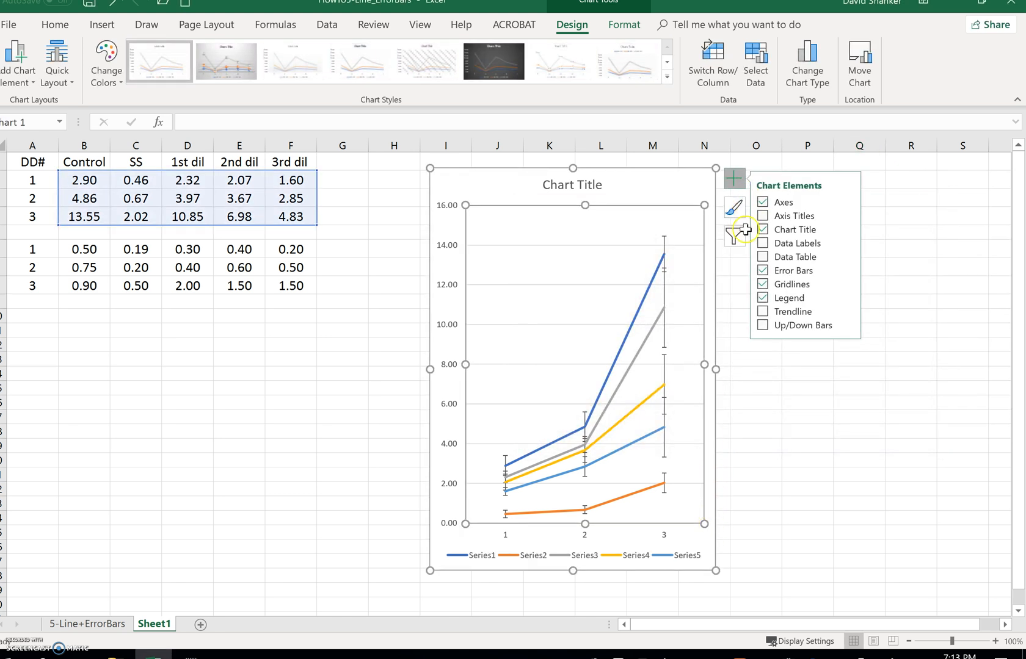
click(788, 297)
click(846, 298)
click(875, 309)
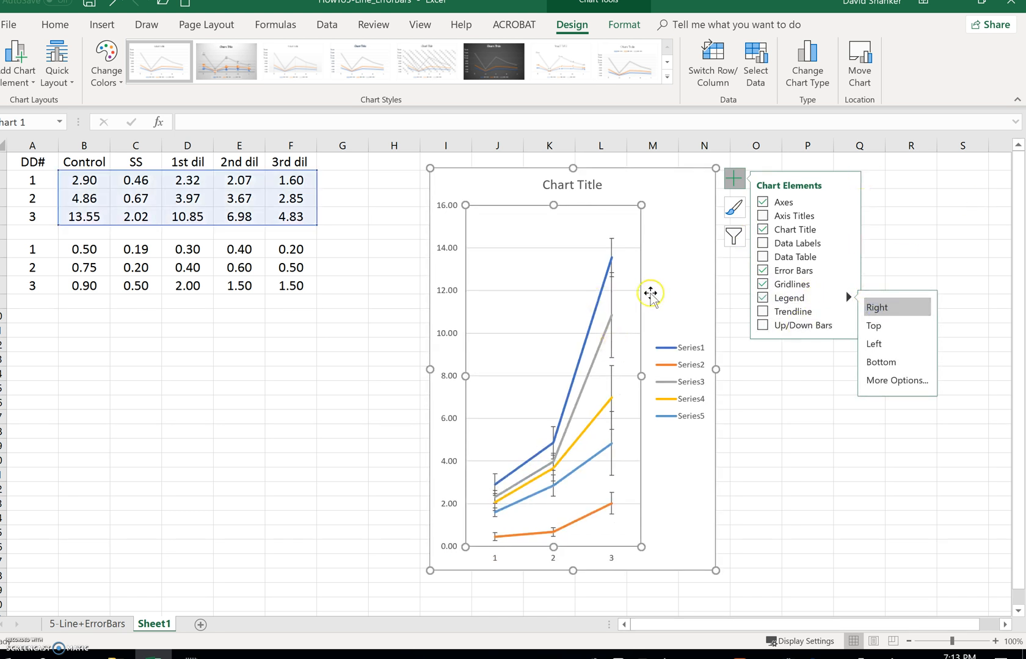
click(853, 460)
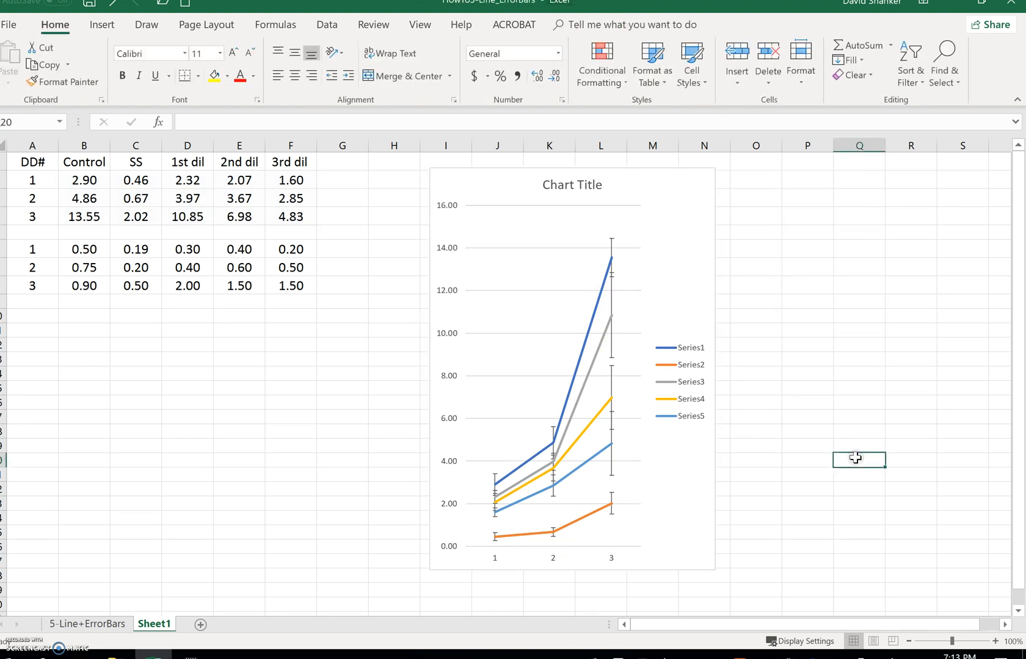
Step: Switch to the 5-Line+ErrorBars sheet and examine the finished example chart's title, axis titles, lines and legend
click(669, 326)
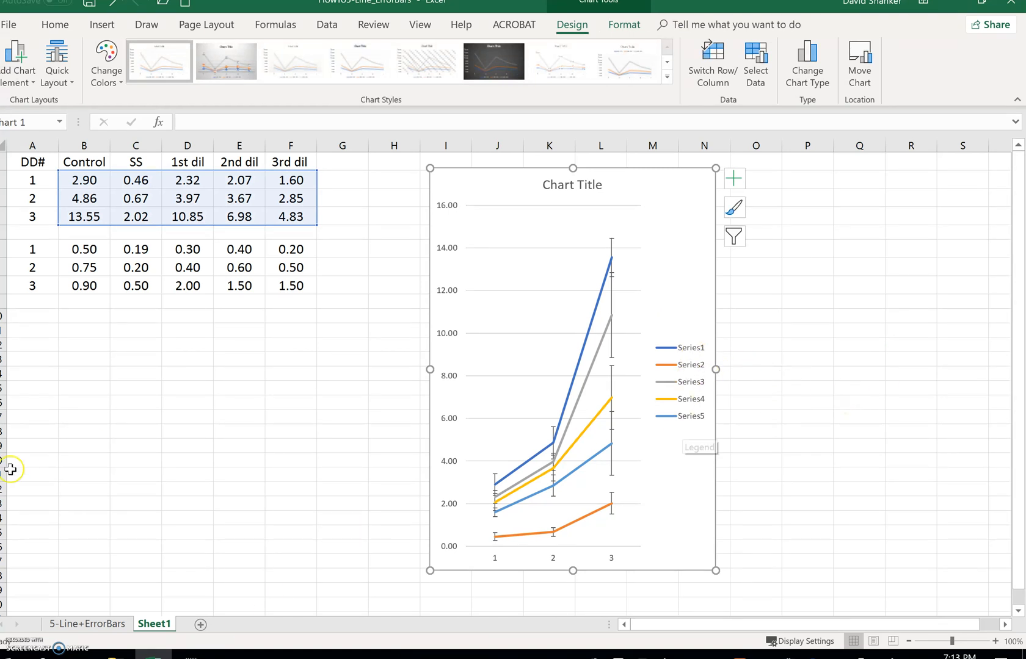
click(111, 624)
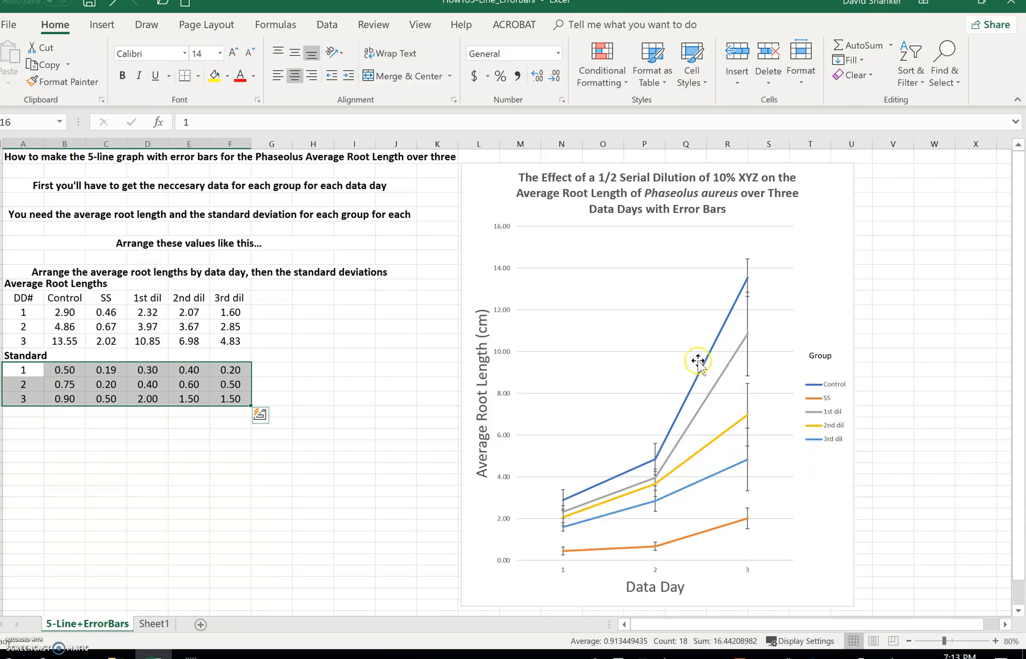
mouse_move(706, 365)
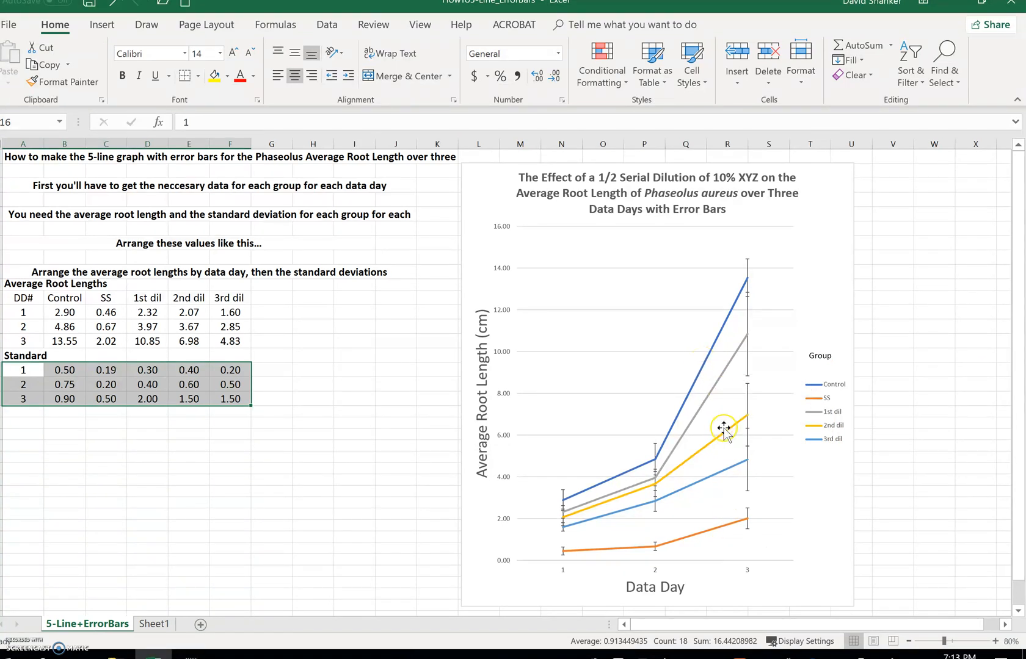
mouse_move(728, 472)
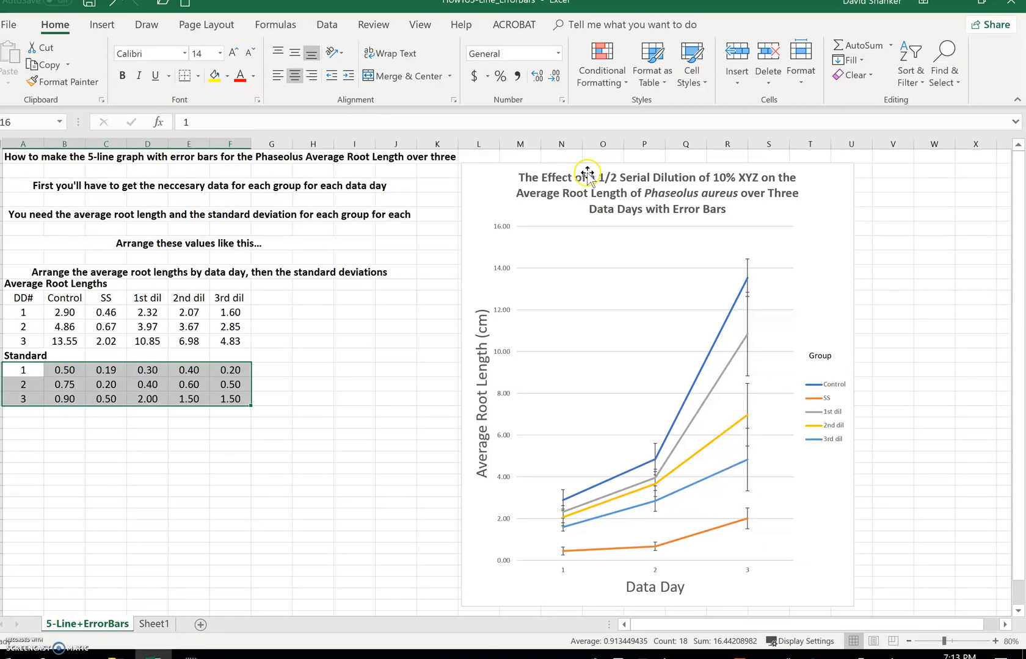